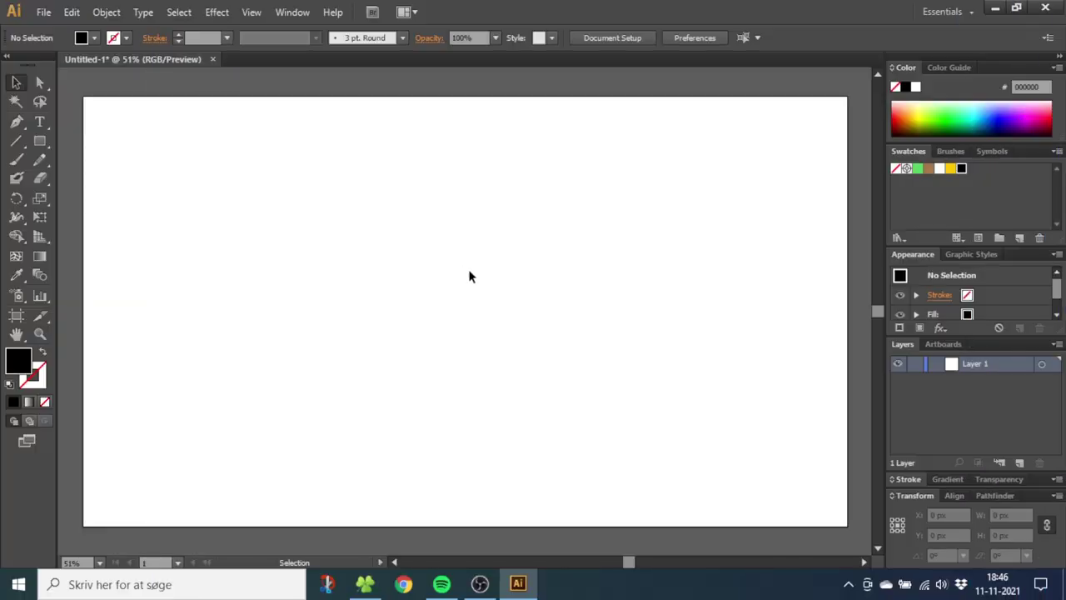
# Show the grid over the artboard and toggle Snap to Grid.
pyautogui.click(252, 13)
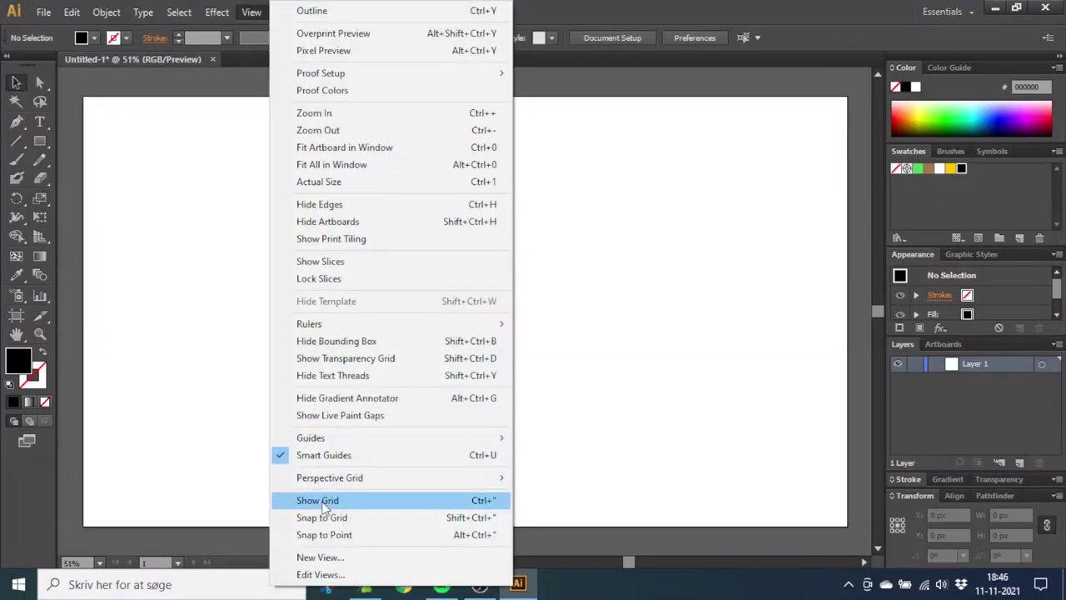
pyautogui.click(300, 501)
pyautogui.click(252, 12)
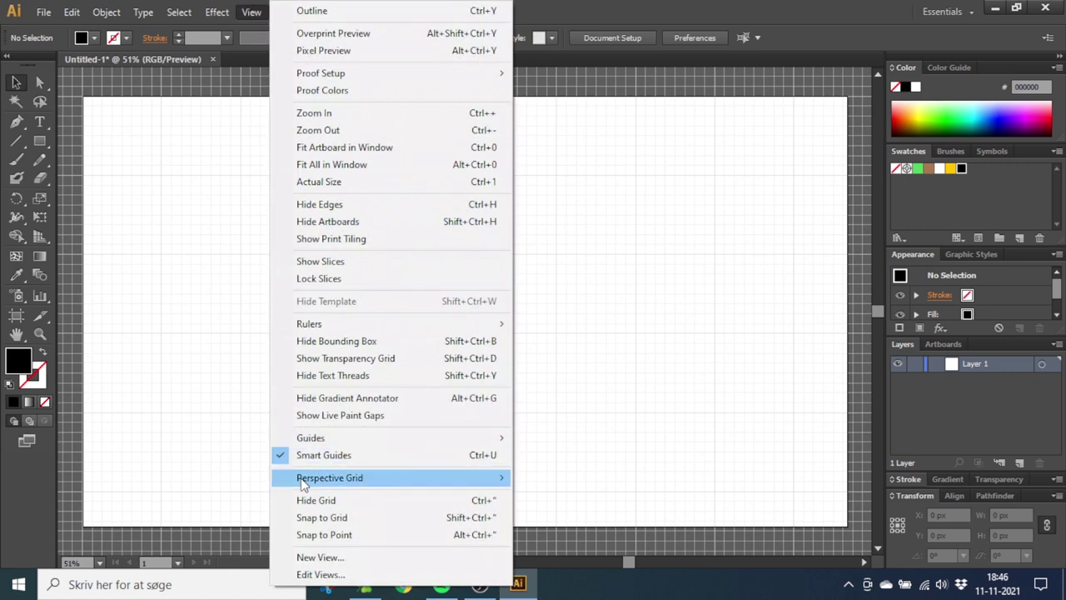
pyautogui.click(324, 522)
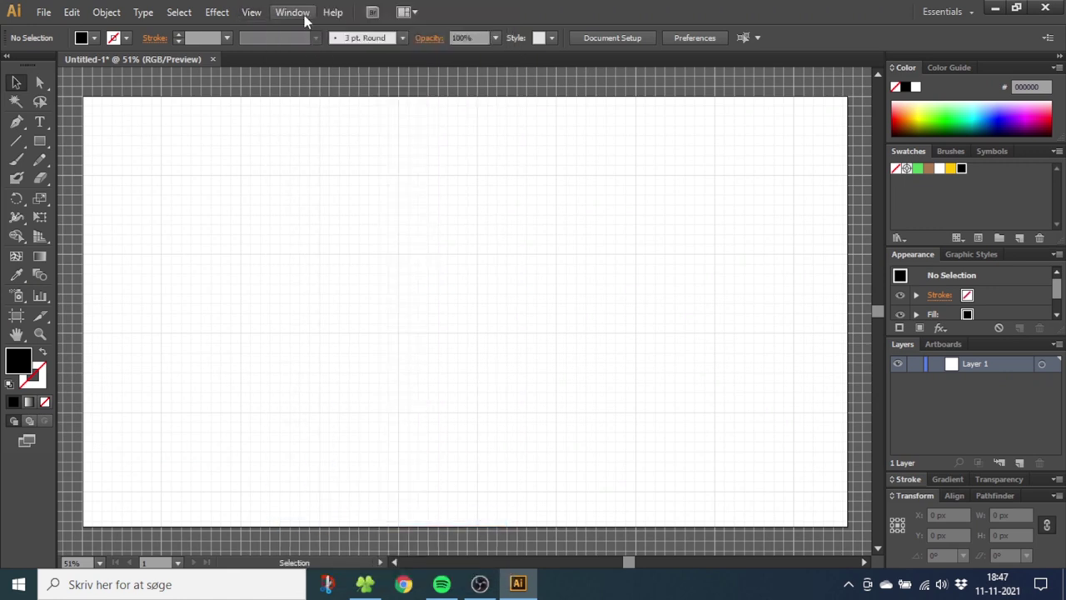
# In the Transform panel's options, enable aligning new objects to the pixel grid.
pyautogui.click(301, 14)
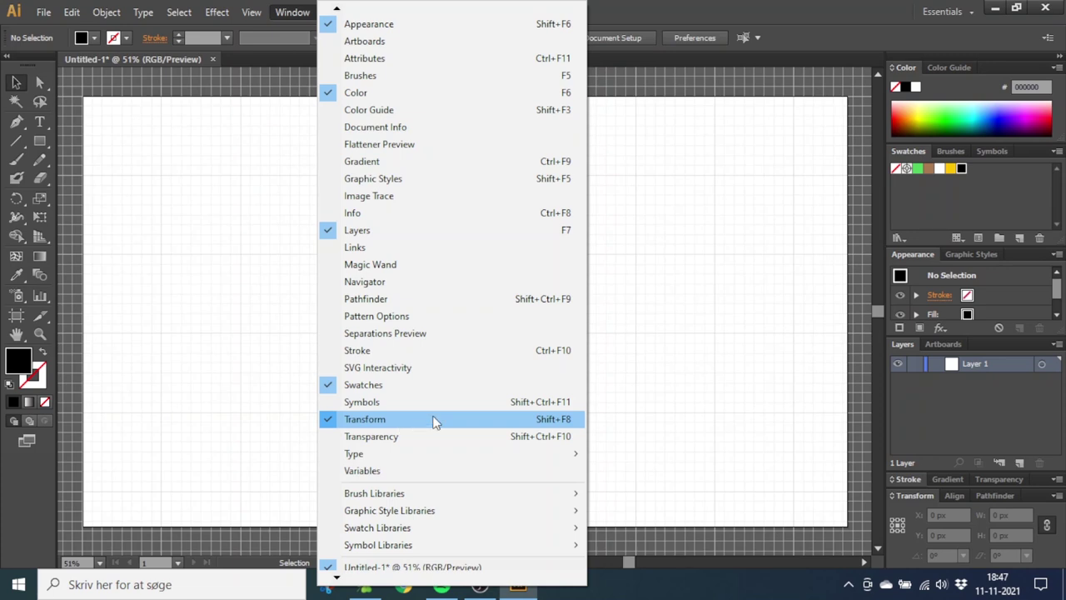
pyautogui.click(1058, 497)
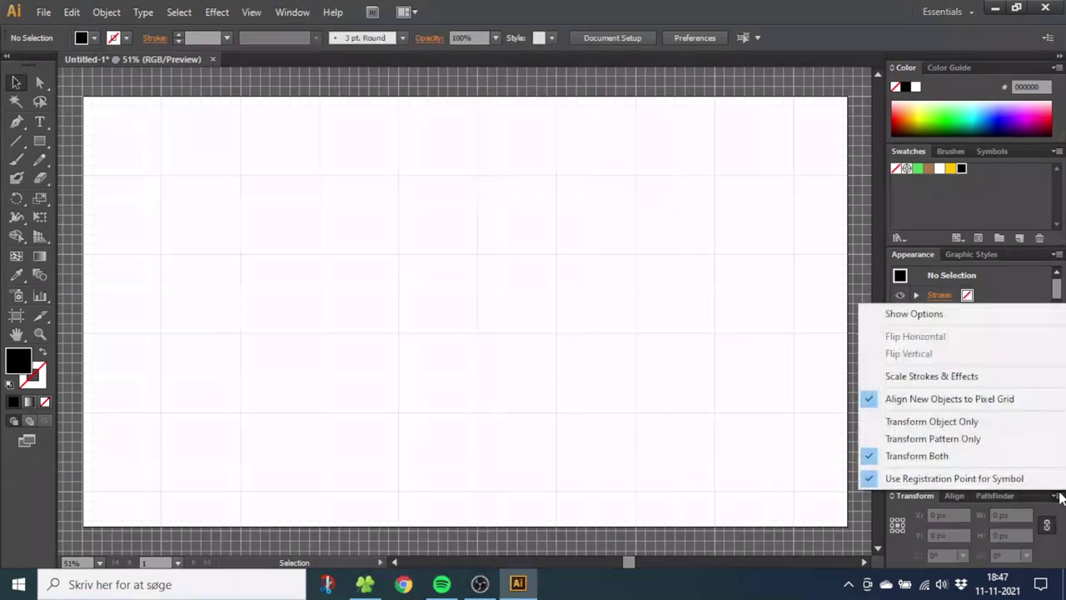
pyautogui.click(926, 399)
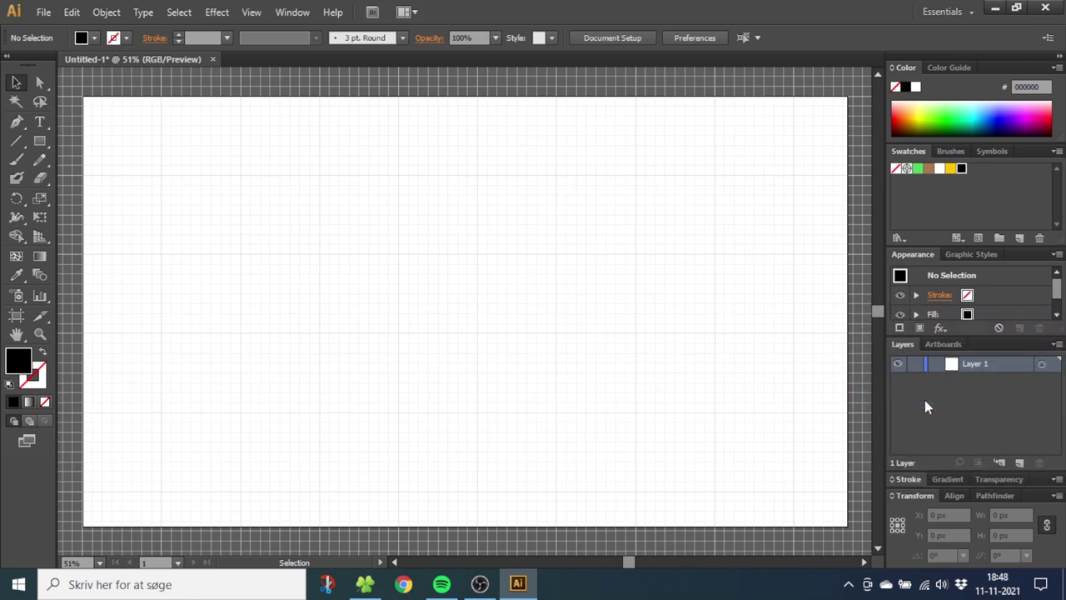
# Draw a closed triangle near the artboard centre with the Pen tool.
pyautogui.click(16, 122)
pyautogui.click(516, 175)
pyautogui.click(635, 412)
pyautogui.click(400, 412)
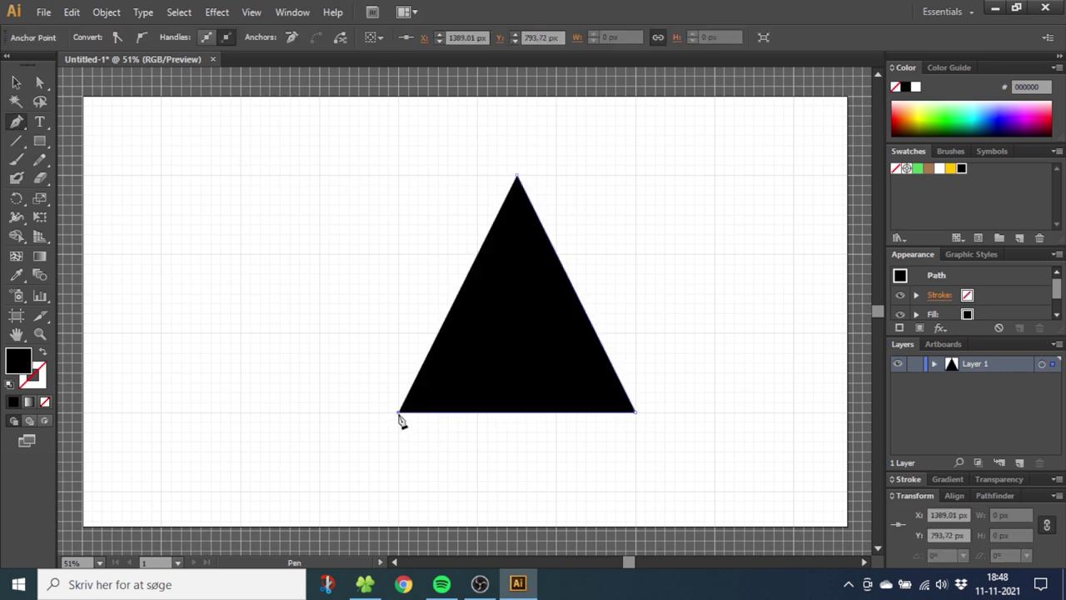
pyautogui.click(517, 176)
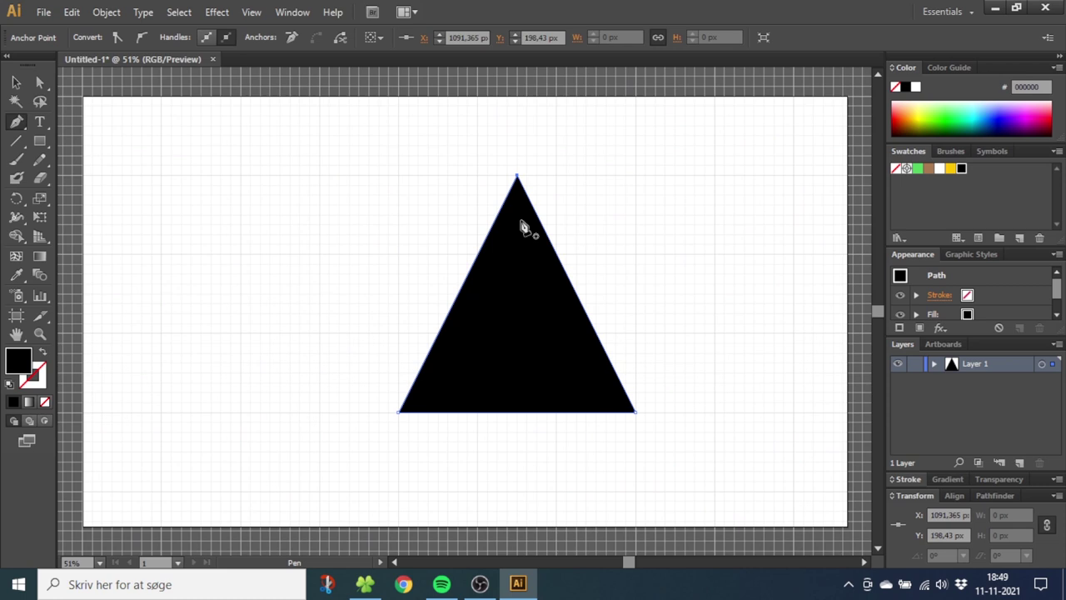
# Fill the triangle with the green 54d360 swatch and view the swatch options.
pyautogui.click(919, 170)
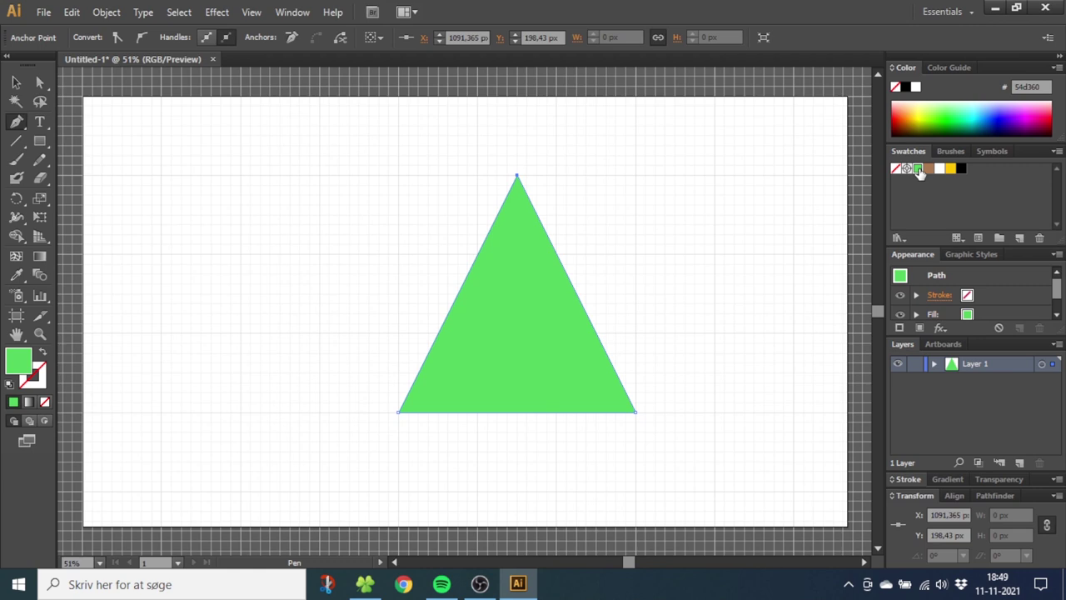
pyautogui.click(1058, 151)
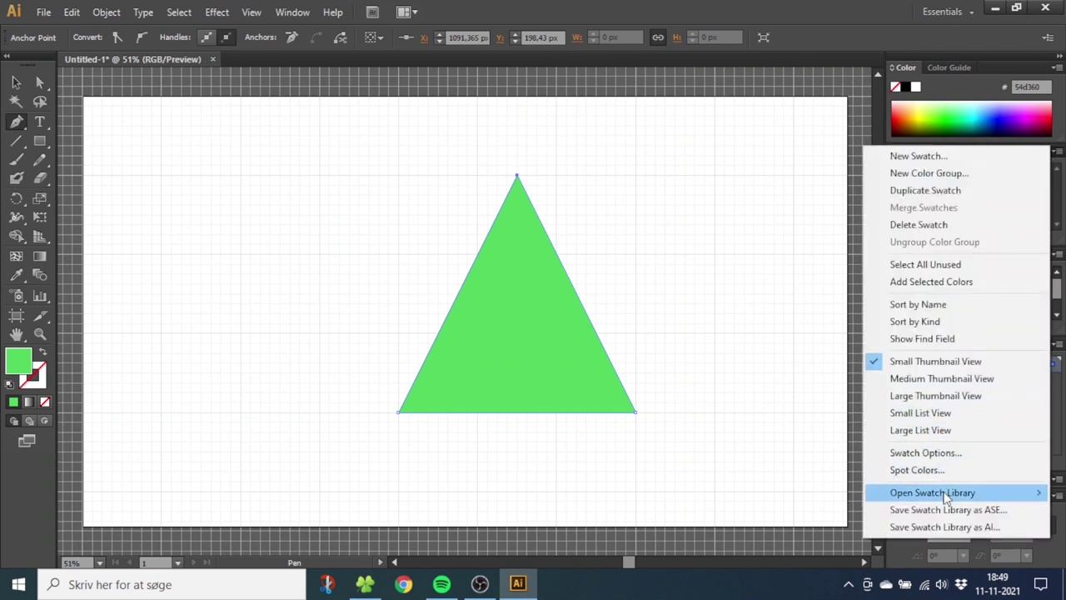
pyautogui.moveTo(943, 493)
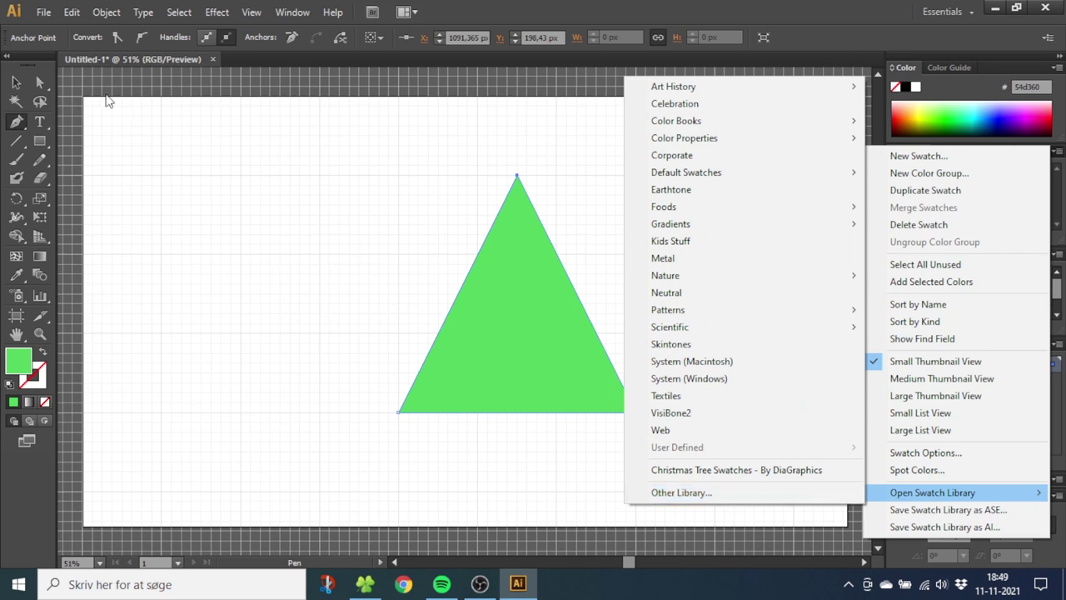
# Copy the green triangle and Paste in Front twice to make two copies.
pyautogui.click(16, 81)
pyautogui.click(495, 280)
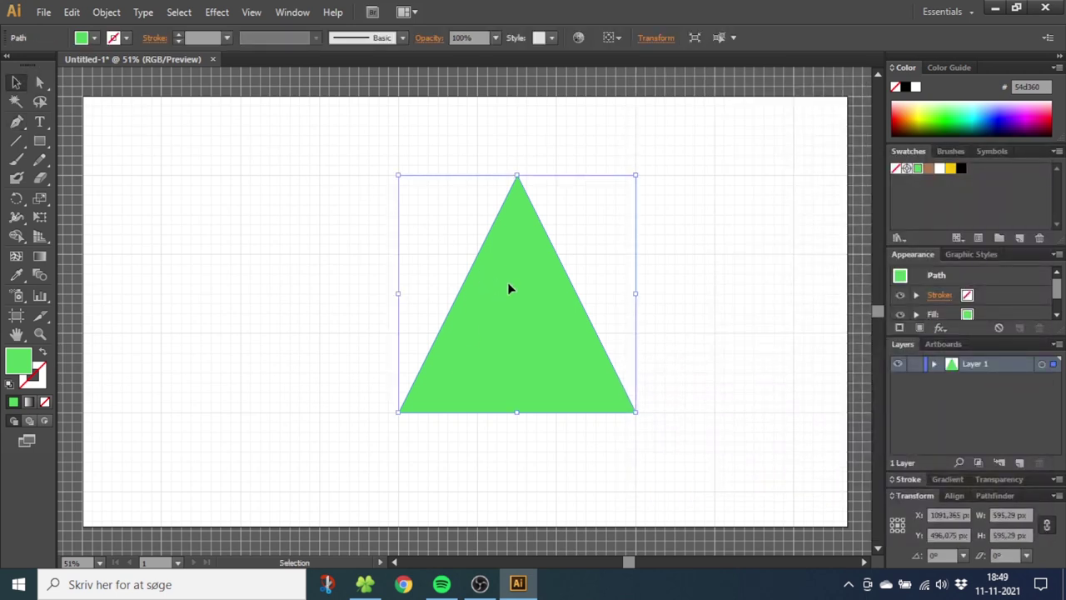
pyautogui.click(71, 12)
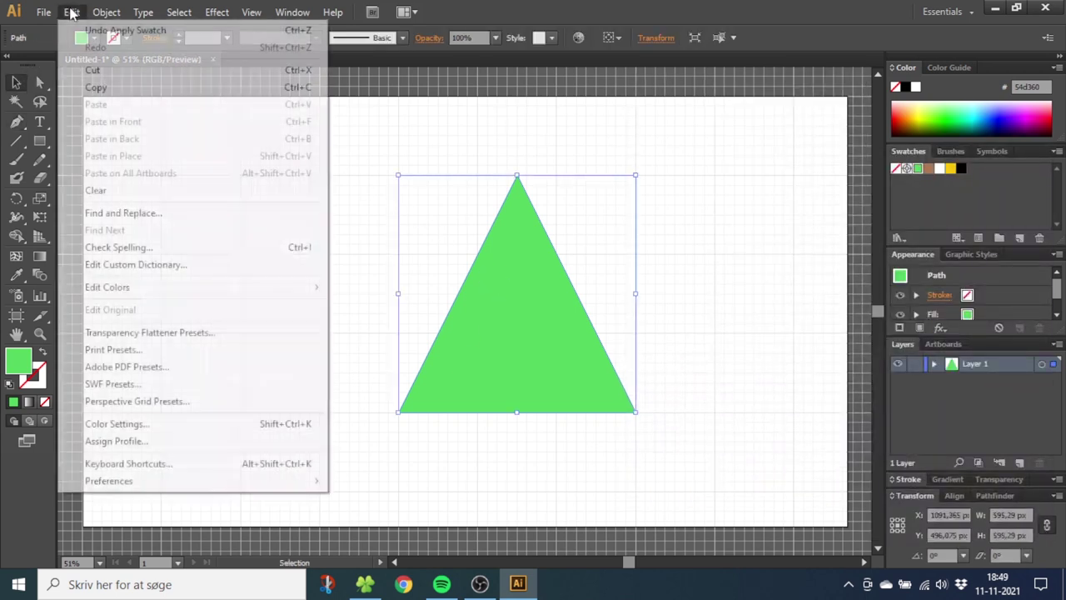
pyautogui.click(105, 86)
pyautogui.click(72, 13)
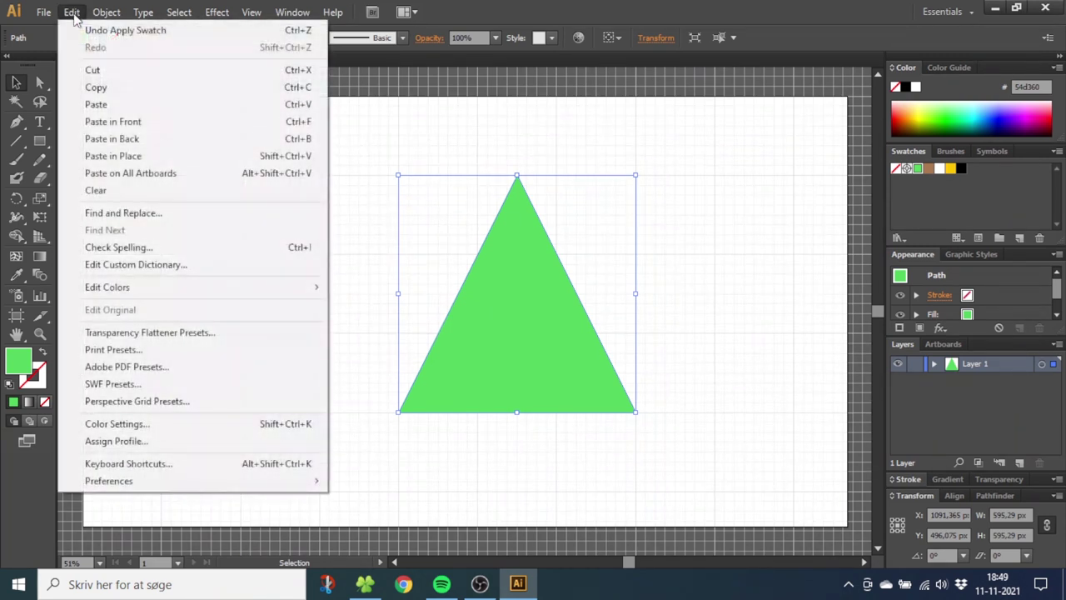
pyautogui.click(122, 122)
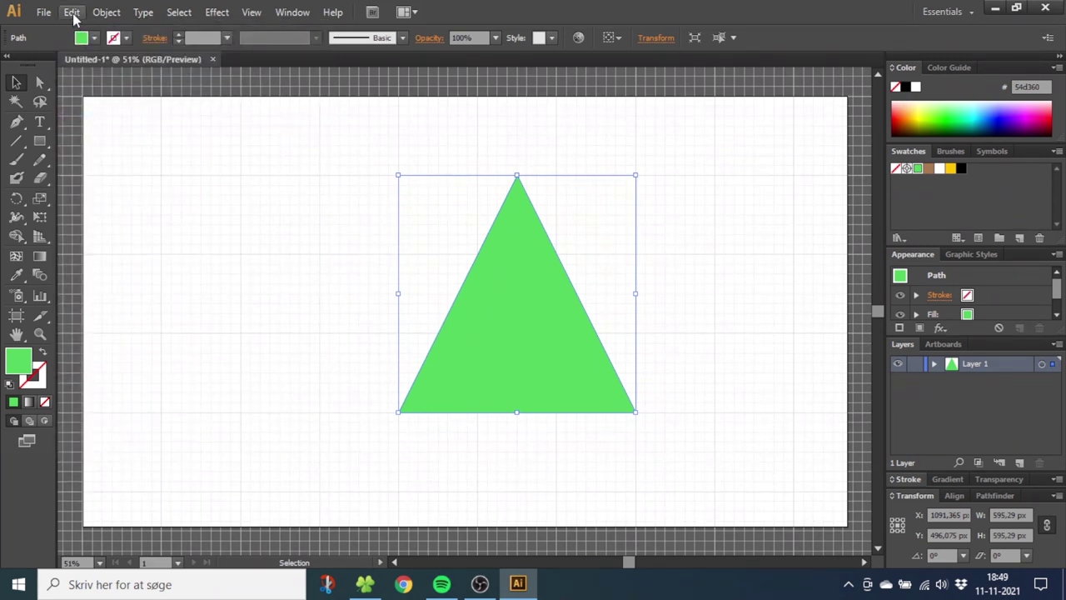
pyautogui.click(71, 12)
pyautogui.click(120, 119)
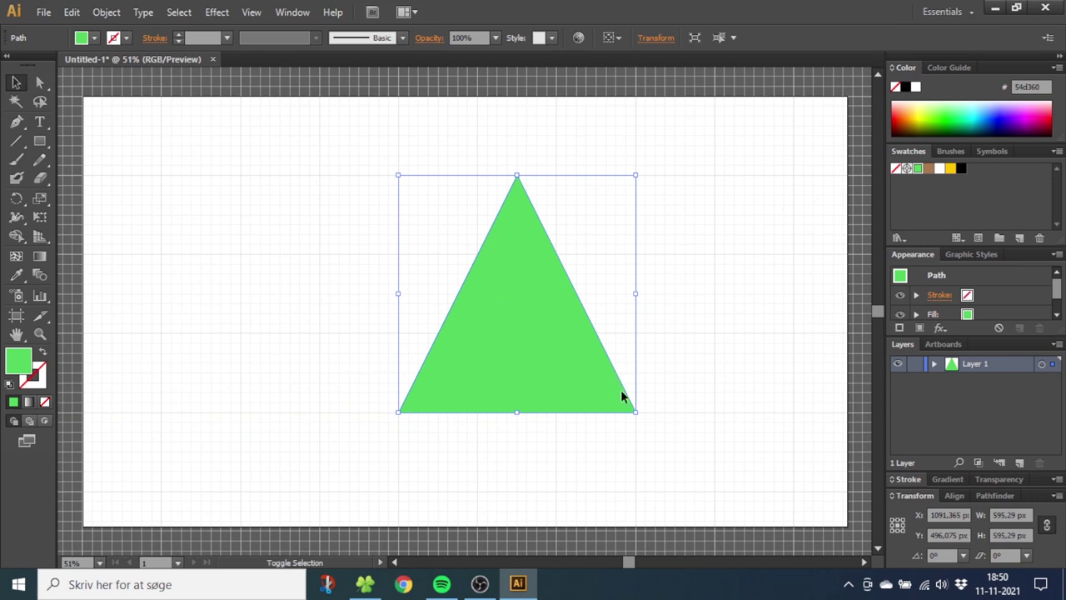
# Scale the copies to small and medium triangles and stack them as upper tiers.
pyautogui.moveTo(637, 411); pyautogui.dragTo(491, 254)
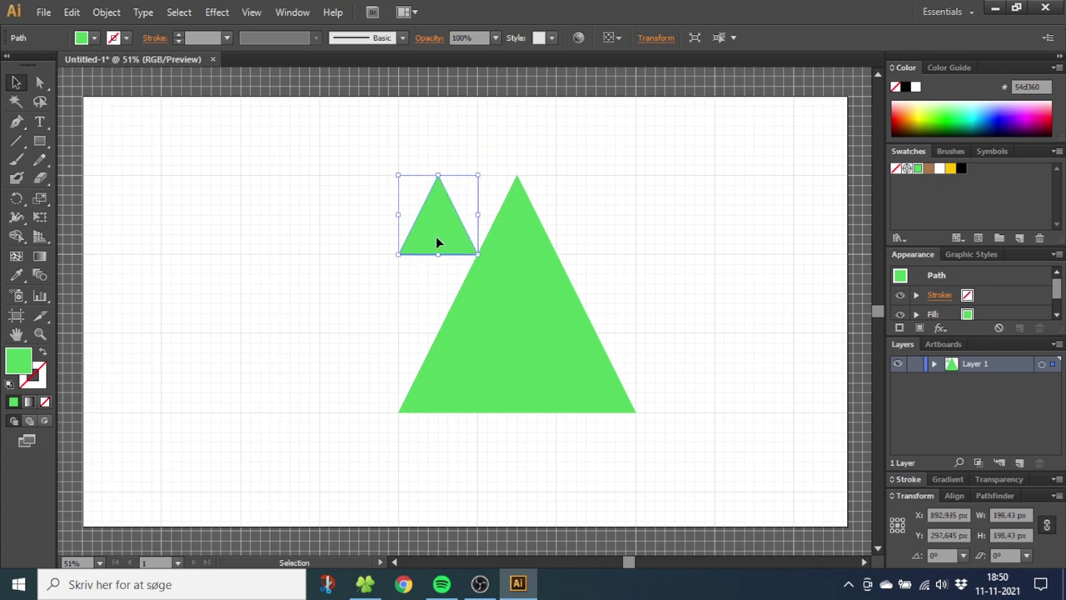
pyautogui.click(573, 373)
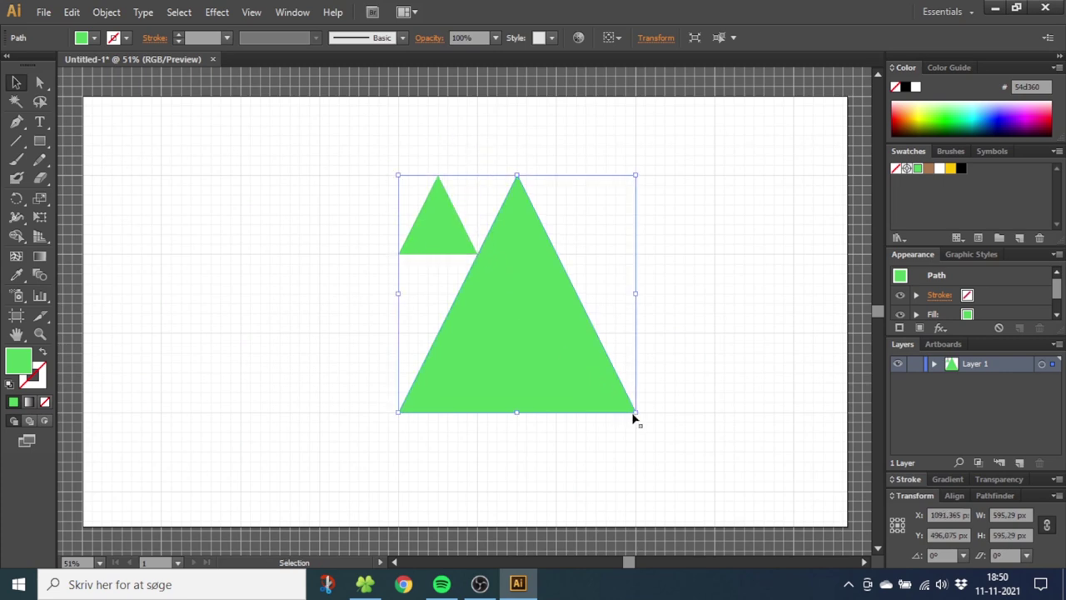
pyautogui.moveTo(637, 412); pyautogui.dragTo(556, 334)
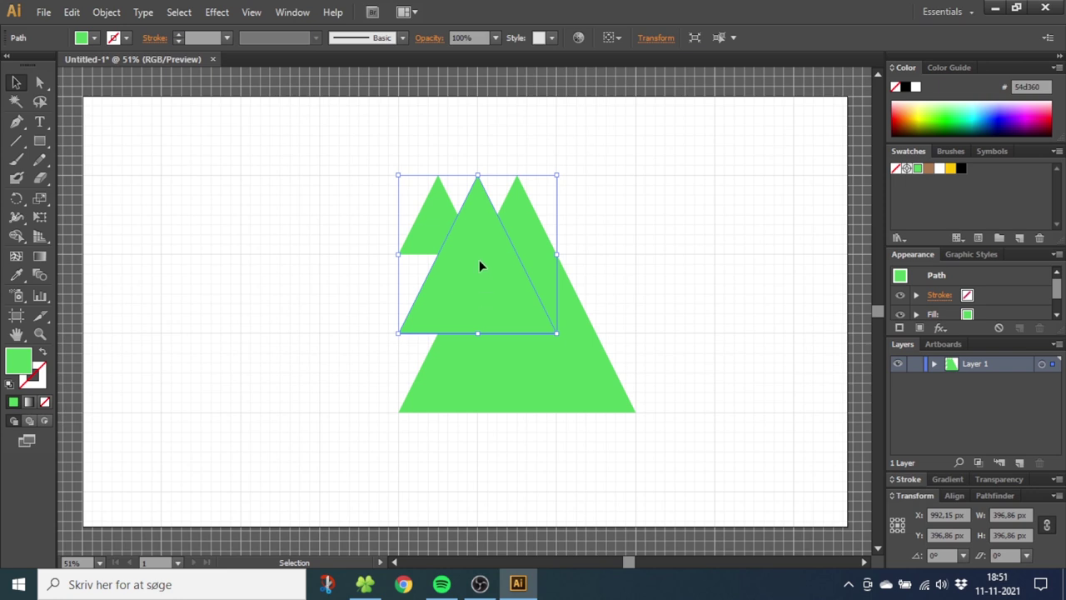
pyautogui.moveTo(480, 266); pyautogui.dragTo(515, 266)
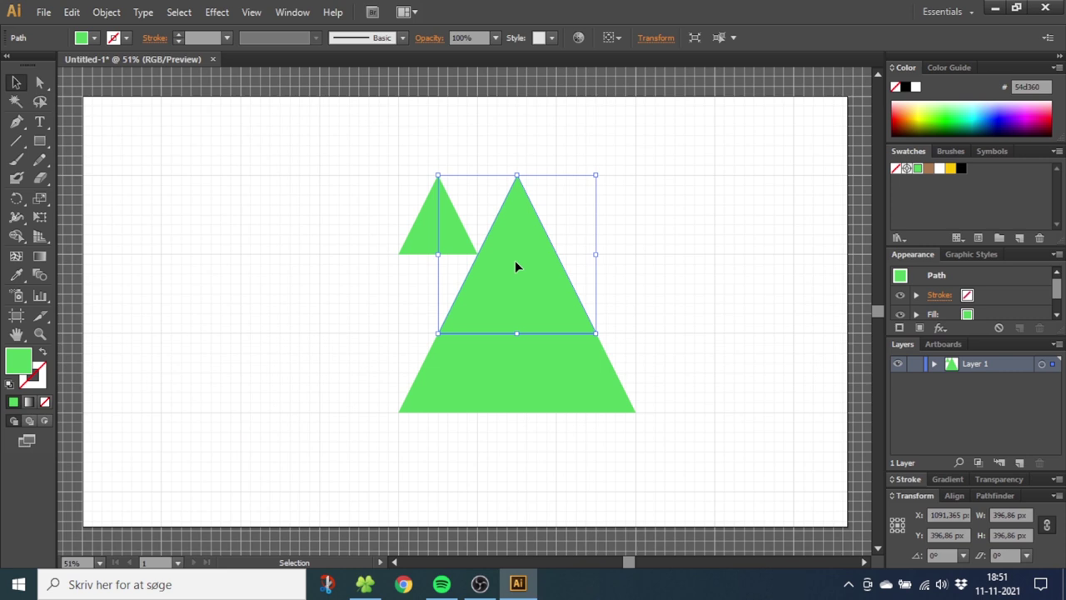
pyautogui.moveTo(515, 267); pyautogui.dragTo(521, 244)
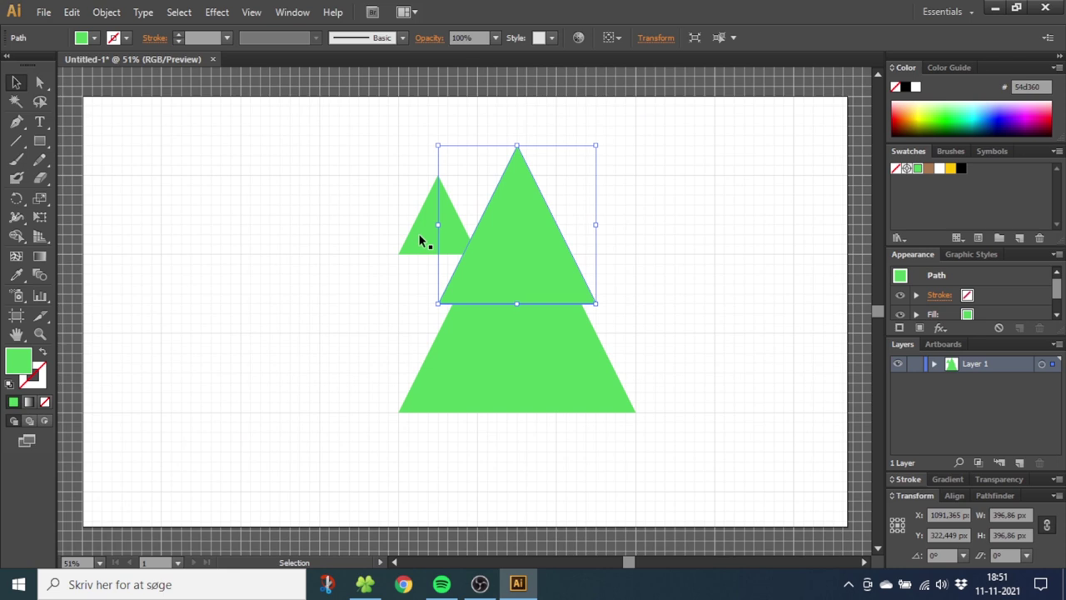
pyautogui.moveTo(422, 225); pyautogui.dragTo(507, 195)
pyautogui.hotkey('shift', 'Up')
pyautogui.hotkey('shift', 'Up')
pyautogui.hotkey('shift', 'Up')
pyautogui.hotkey('shift', 'Up')
pyautogui.hotkey('shift', 'Up')
pyautogui.hotkey('shift', 'Up')
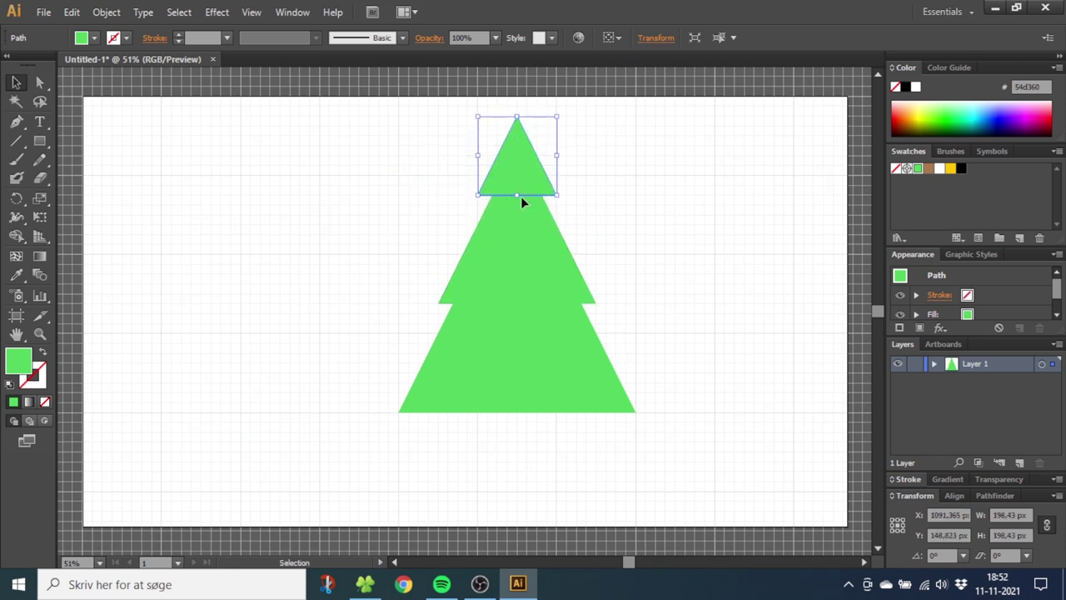
# Draw a rectangular trunk below the tree, fill it brown aa7950, and send it to back.
pyautogui.click(39, 142)
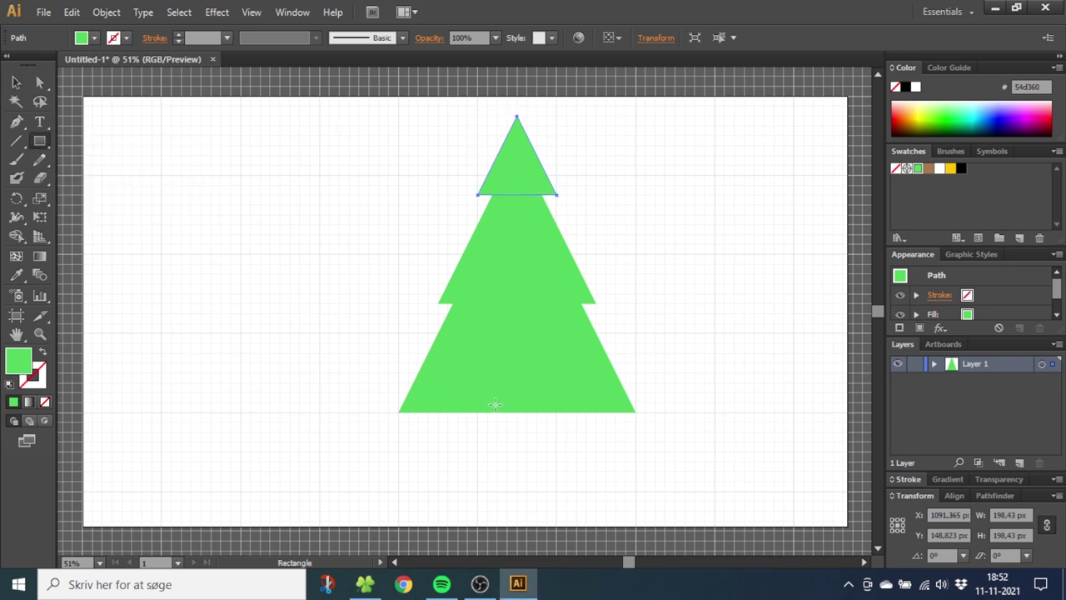
pyautogui.moveTo(496, 404); pyautogui.dragTo(540, 465)
pyautogui.click(929, 169)
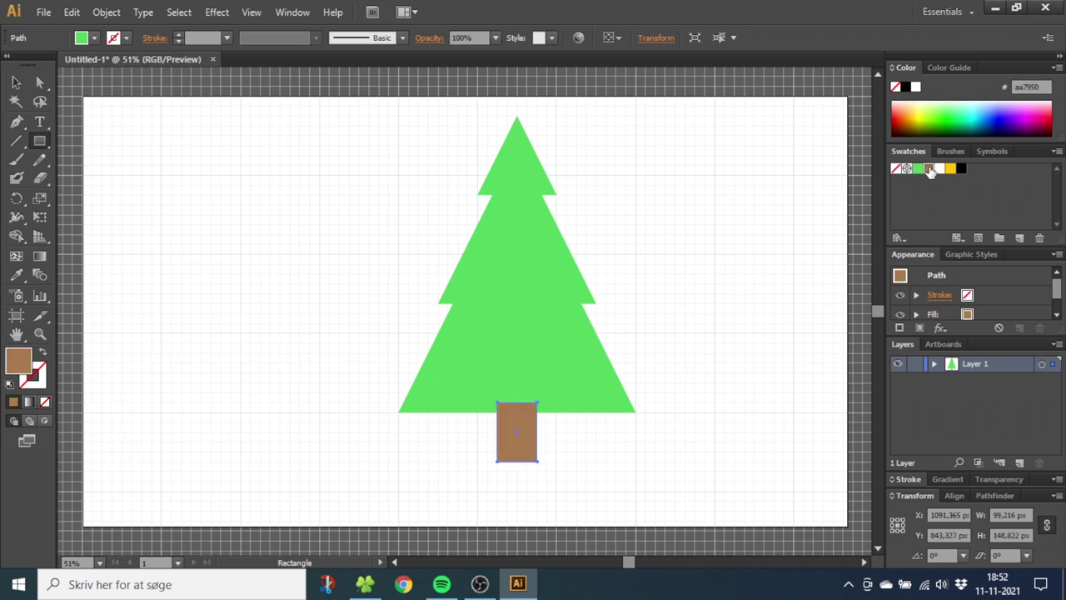
pyautogui.rightClick(524, 431)
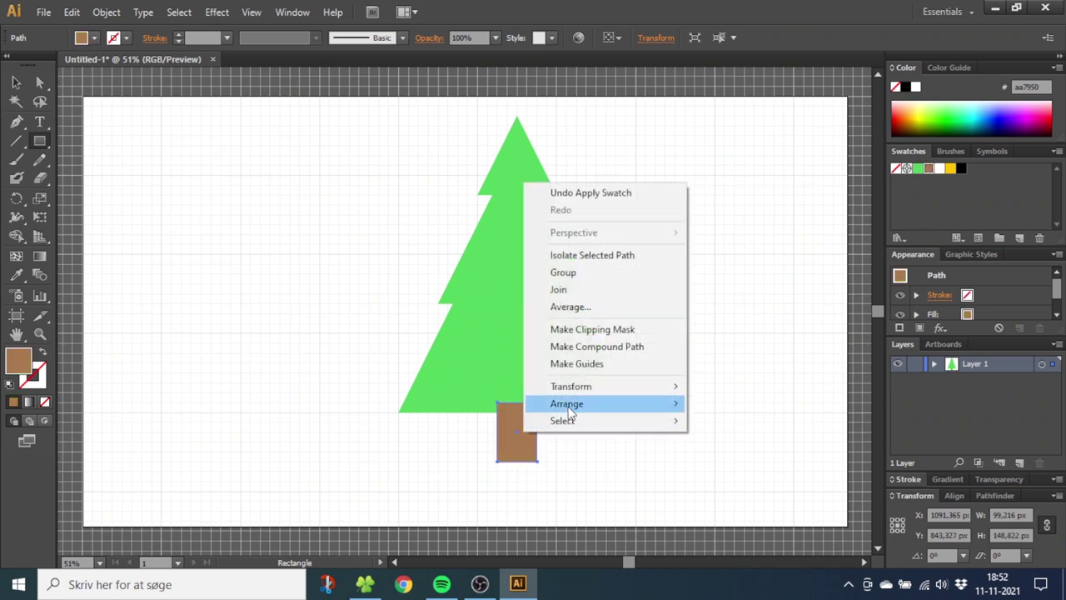
pyautogui.moveTo(596, 410)
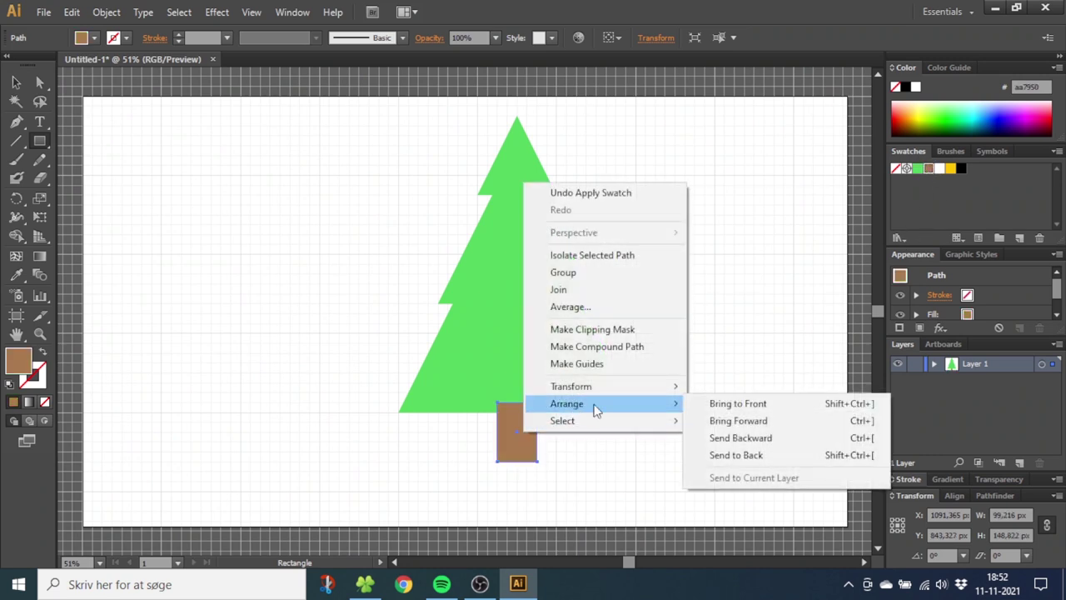
pyautogui.click(742, 457)
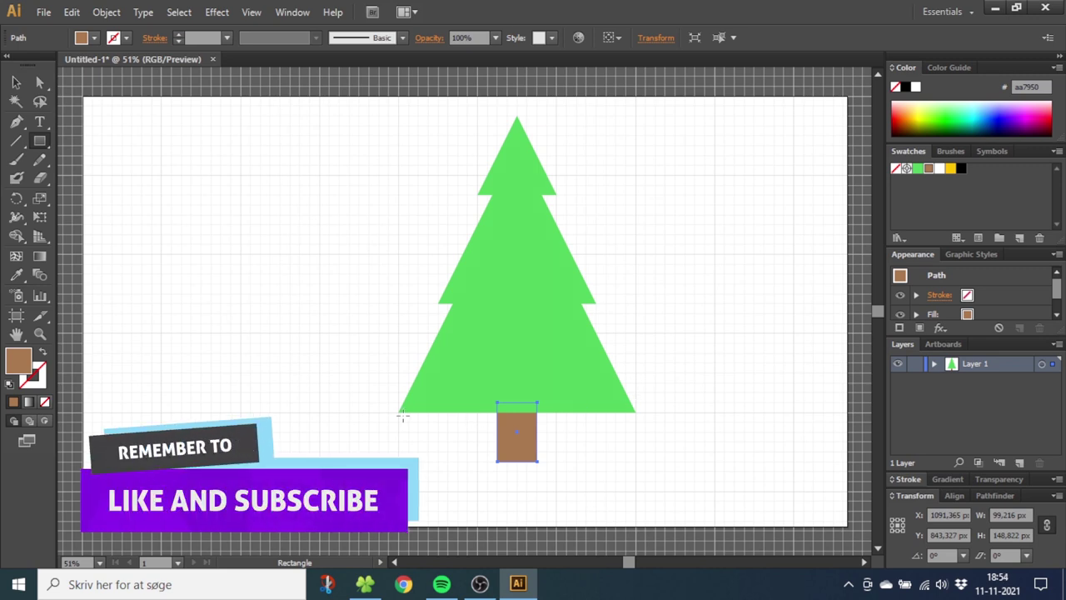
# Draw a thin bar along the tree's base, filled black at 20% opacity.
pyautogui.moveTo(400, 414); pyautogui.dragTo(636, 422)
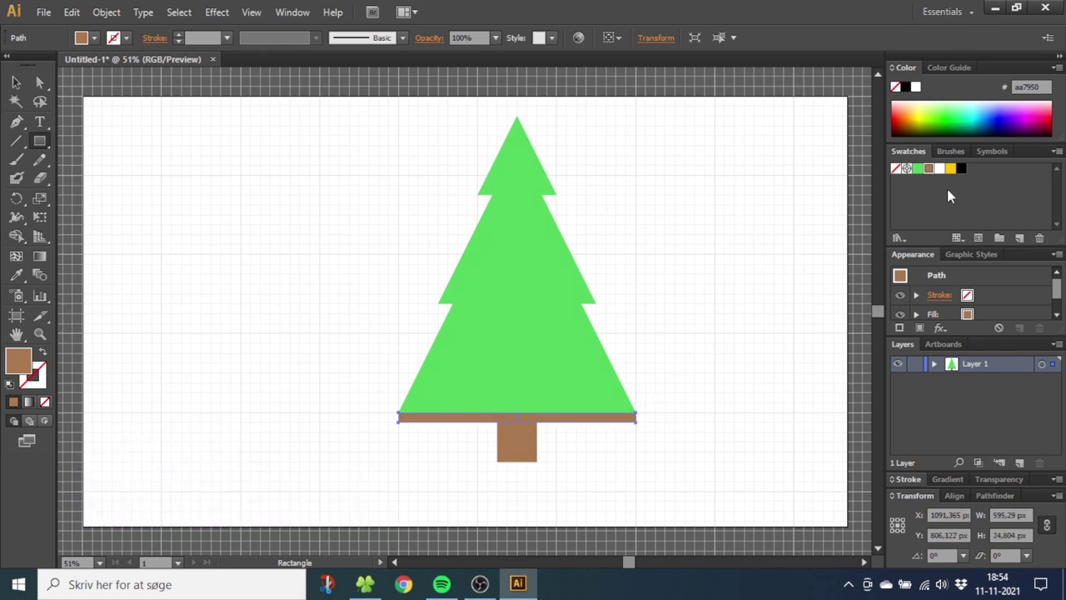
pyautogui.click(961, 168)
pyautogui.click(495, 39)
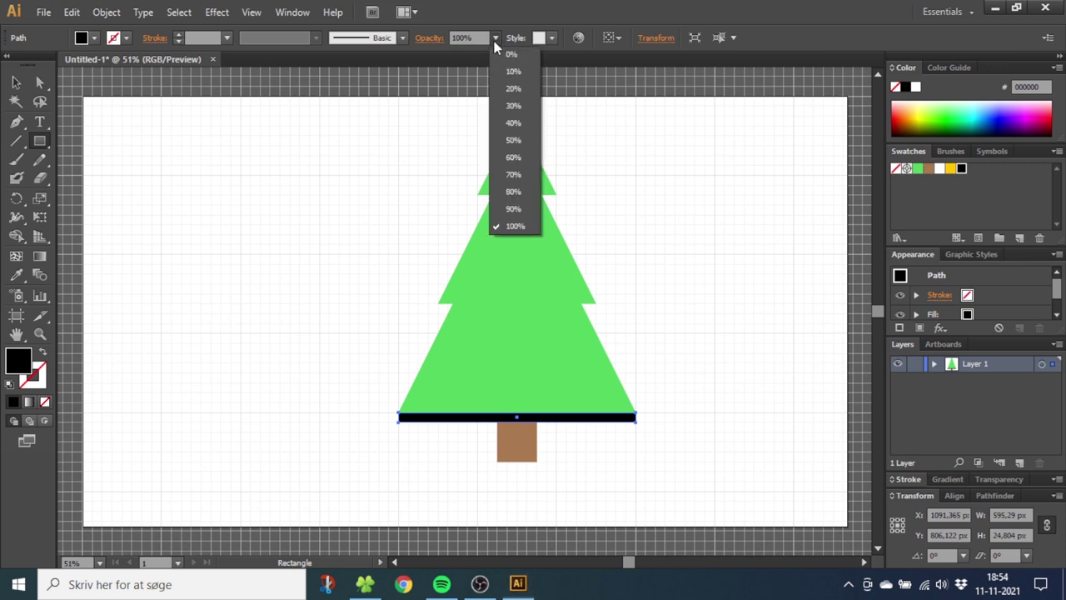
pyautogui.click(516, 88)
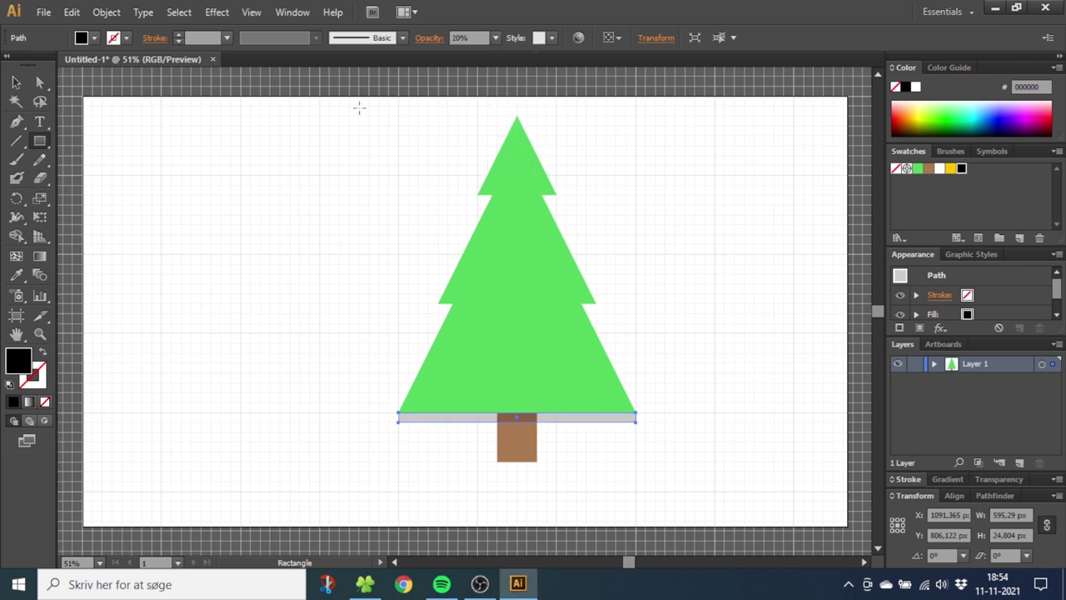
# Duplicate the grey bar under the middle and top tiers, then select everything.
pyautogui.click(16, 82)
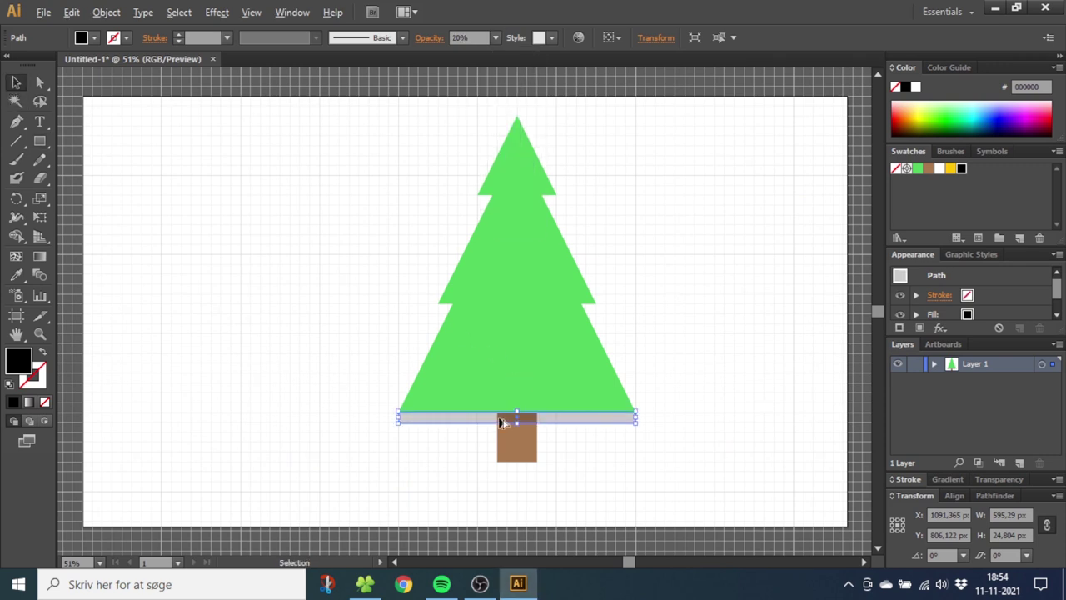
pyautogui.moveTo(500, 422); pyautogui.dragTo(501, 314)
pyautogui.moveTo(501, 314); pyautogui.dragTo(508, 199)
pyautogui.moveTo(405, 154); pyautogui.dragTo(625, 465)
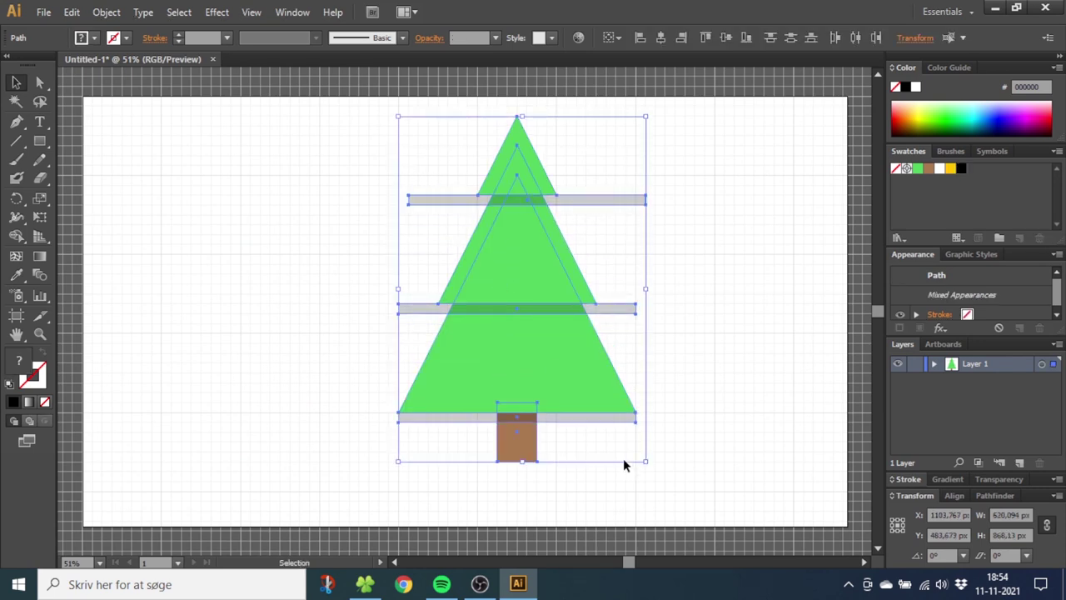
# Trim the bars' left and right overhangs outside the tree with the Shape Builder.
pyautogui.click(16, 236)
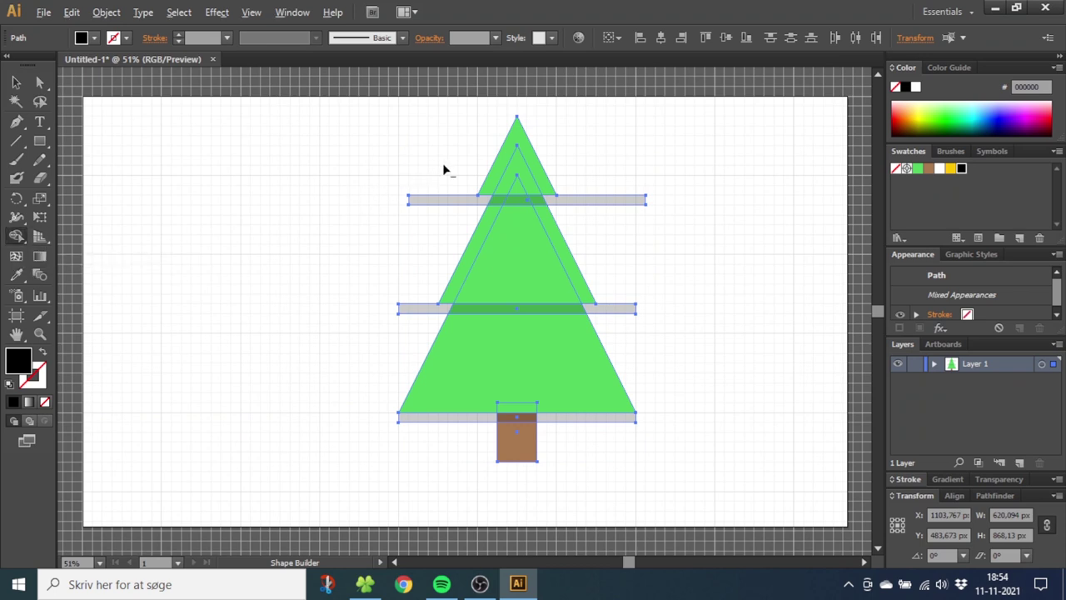
pyautogui.moveTo(443, 170); pyautogui.dragTo(403, 317)
pyautogui.keyDown('alt'); pyautogui.click(438, 421); pyautogui.keyUp('alt')
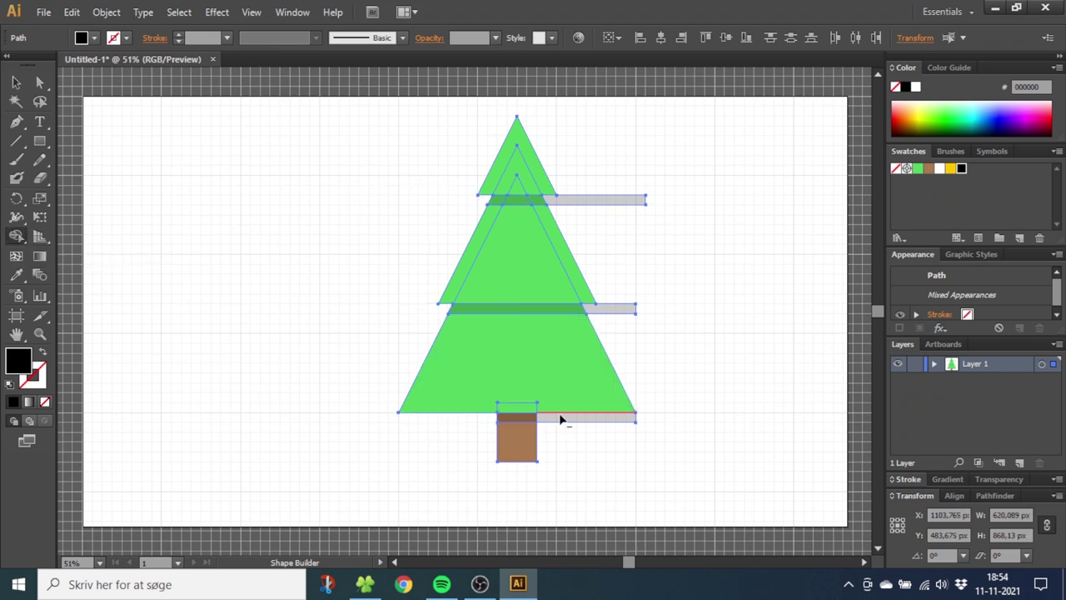
pyautogui.keyDown('alt'); pyautogui.click(559, 419); pyautogui.keyUp('alt')
pyautogui.moveTo(614, 174); pyautogui.dragTo(621, 336)
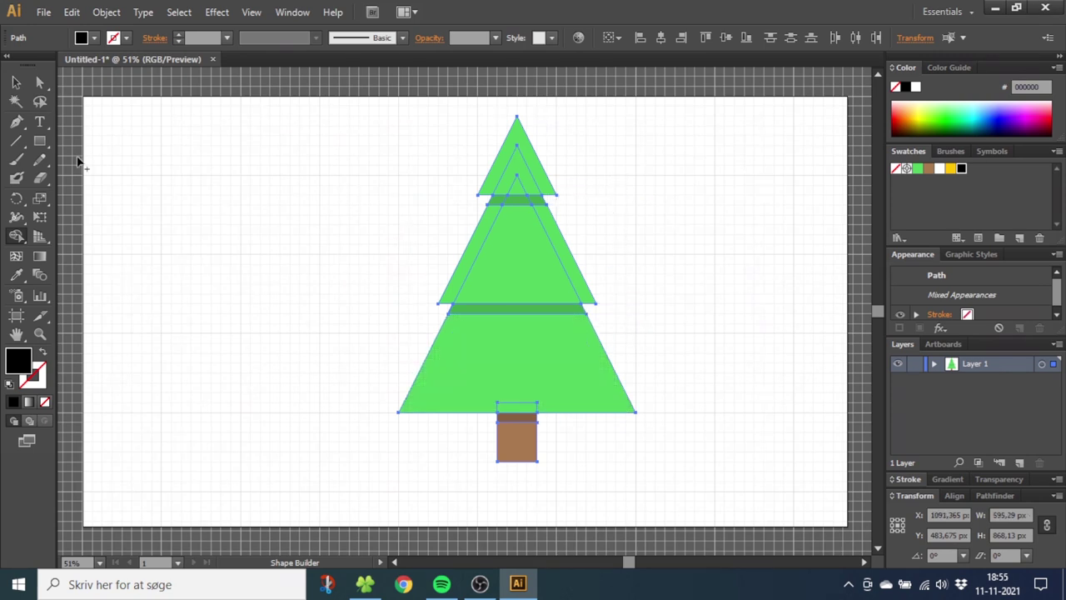
# Draw a star on the treetop and fill it with the yellow ffc600 swatch.
pyautogui.moveTo(39, 142); pyautogui.dragTo(110, 215)
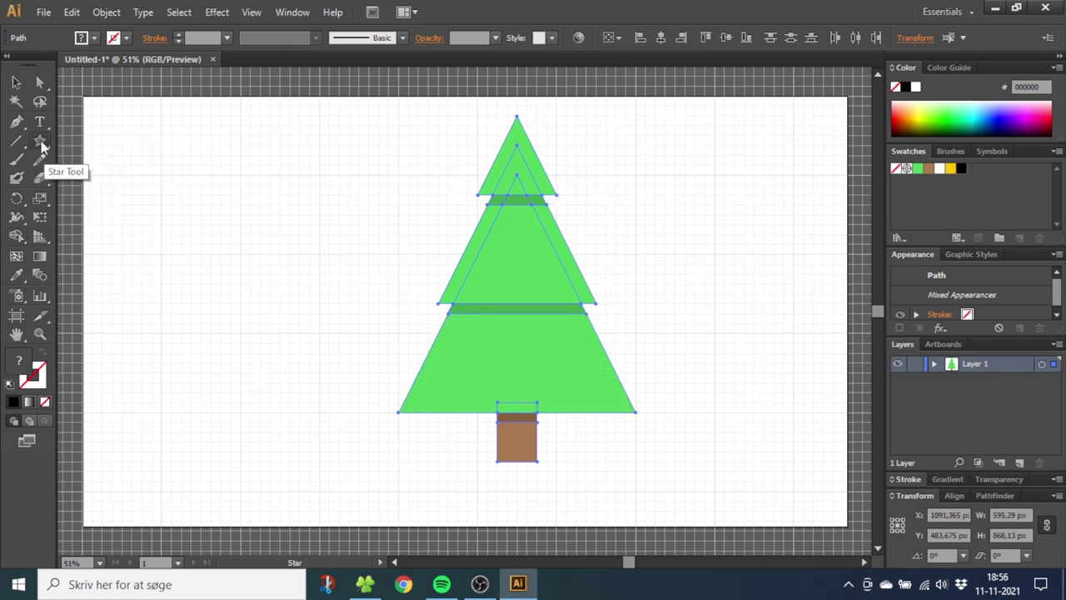
pyautogui.moveTo(518, 105); pyautogui.dragTo(536, 119)
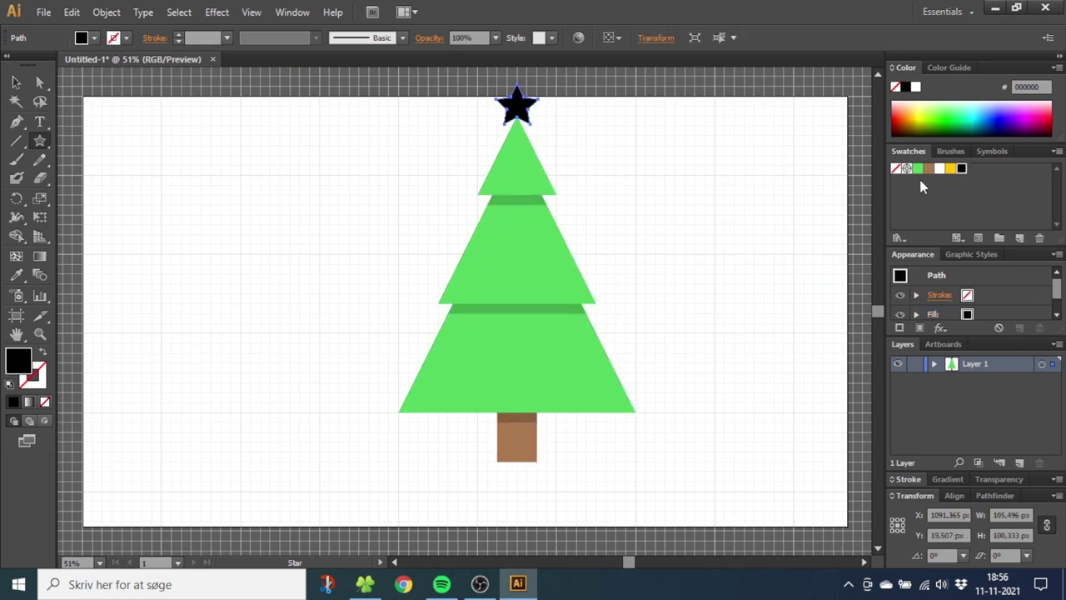
pyautogui.click(950, 168)
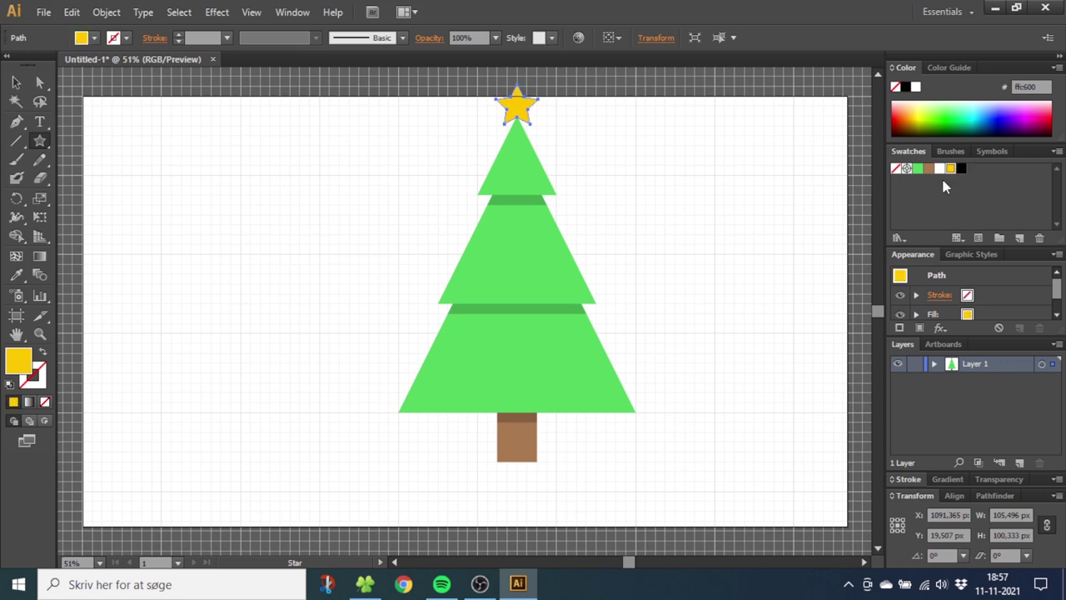
pyautogui.click(23, 144)
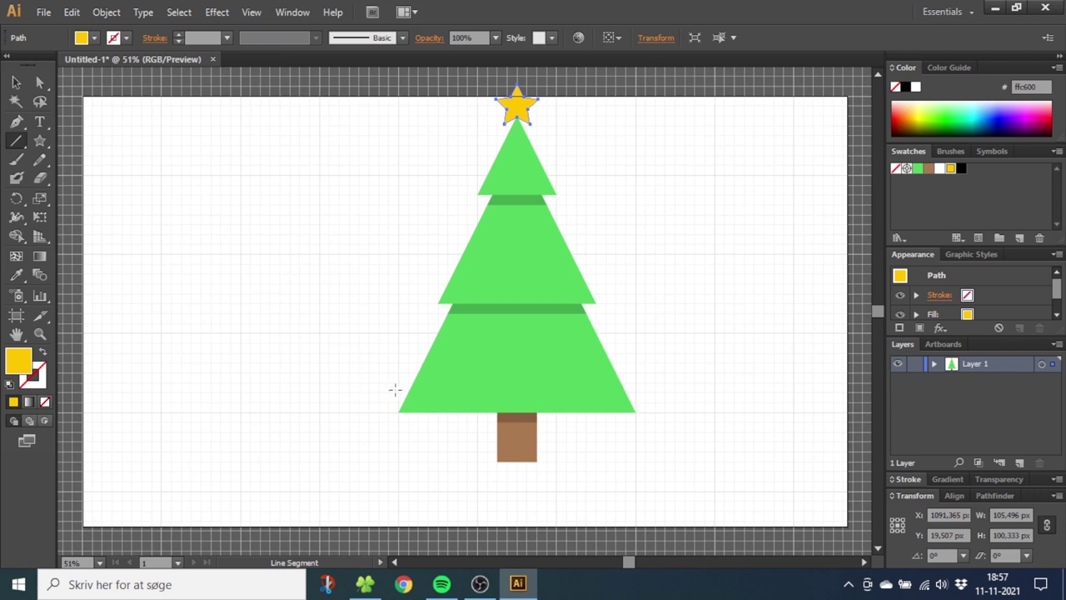
# Draw a slanted line across the lower tier with a 15 mm white stroke.
pyautogui.moveTo(397, 383); pyautogui.dragTo(613, 336)
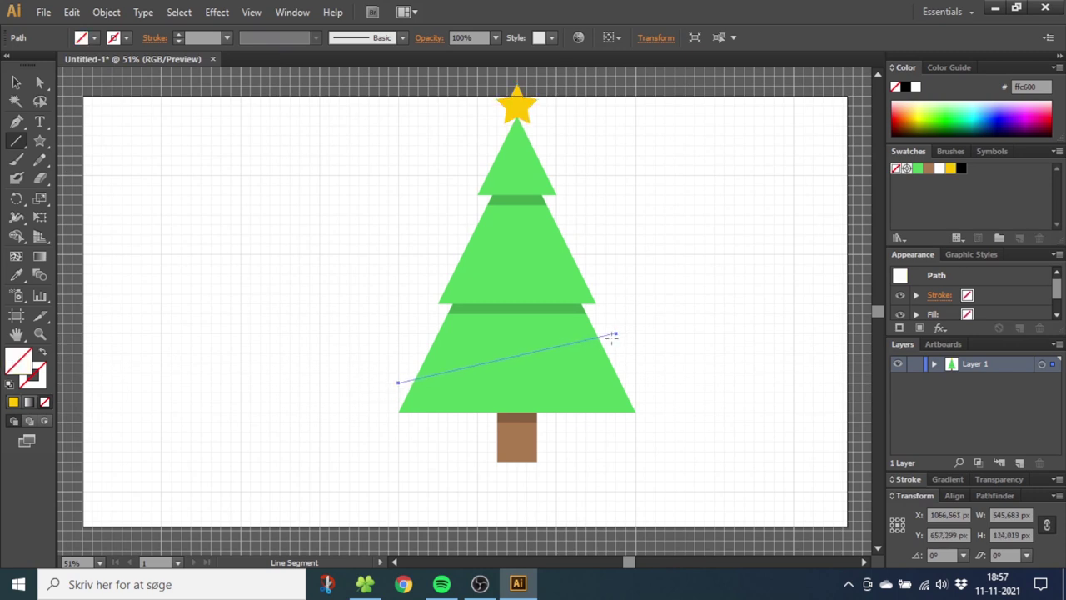
pyautogui.click(227, 37)
pyautogui.click(248, 364)
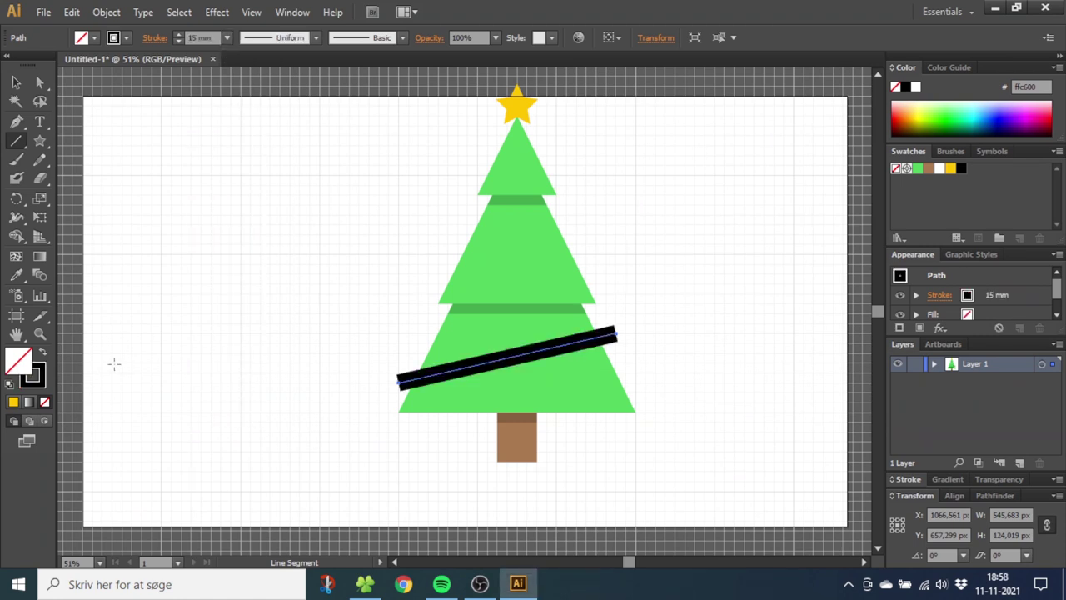
pyautogui.click(38, 380)
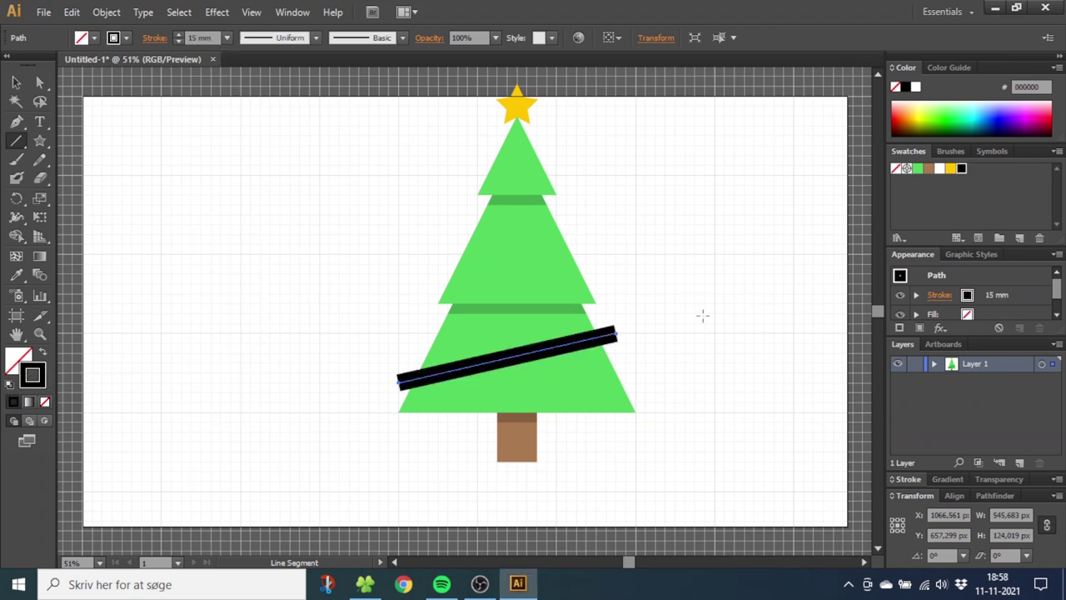
pyautogui.click(940, 170)
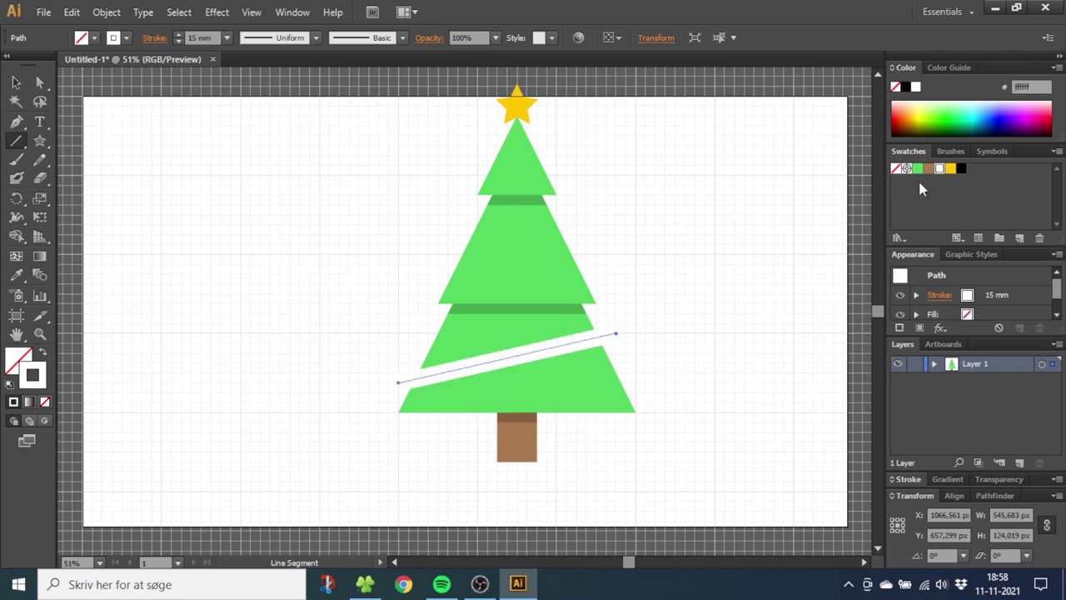
# Expand the white stroke into a filled shape and reposition the band upward.
pyautogui.click(106, 12)
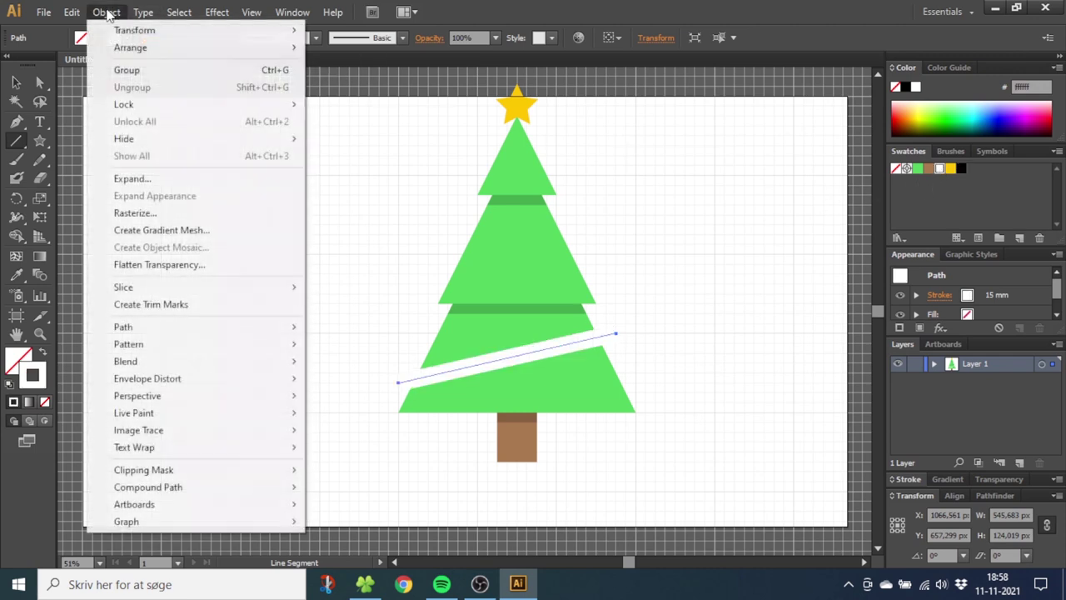
pyautogui.click(167, 183)
pyautogui.click(473, 376)
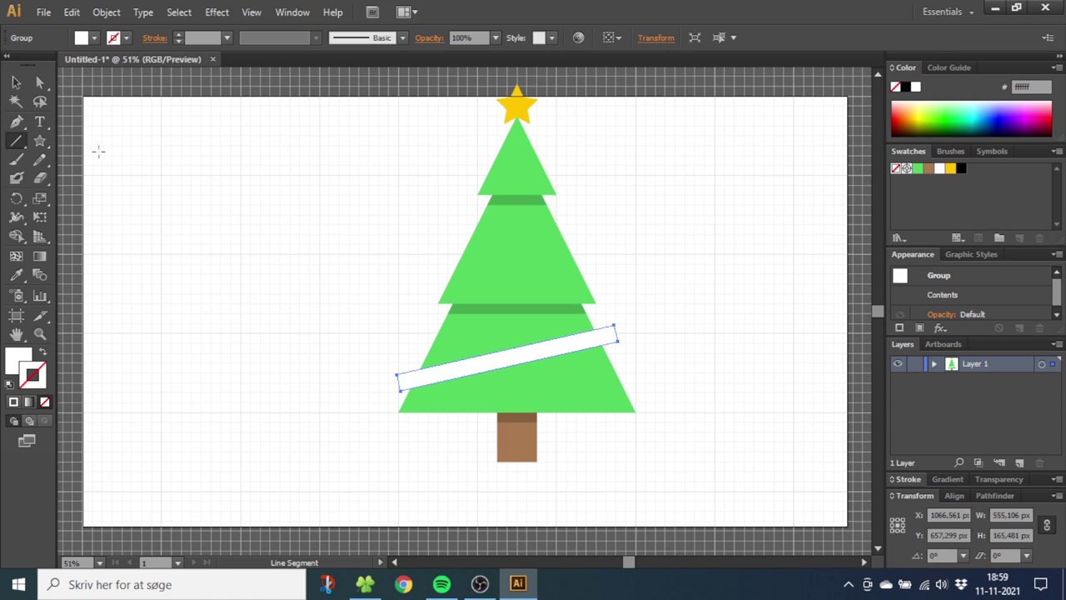
pyautogui.click(16, 81)
pyautogui.moveTo(527, 368); pyautogui.dragTo(528, 167)
# Select all and remove the band overhangs on both tree sides with Shape Builder.
pyautogui.hotkey('ctrl', 'a')
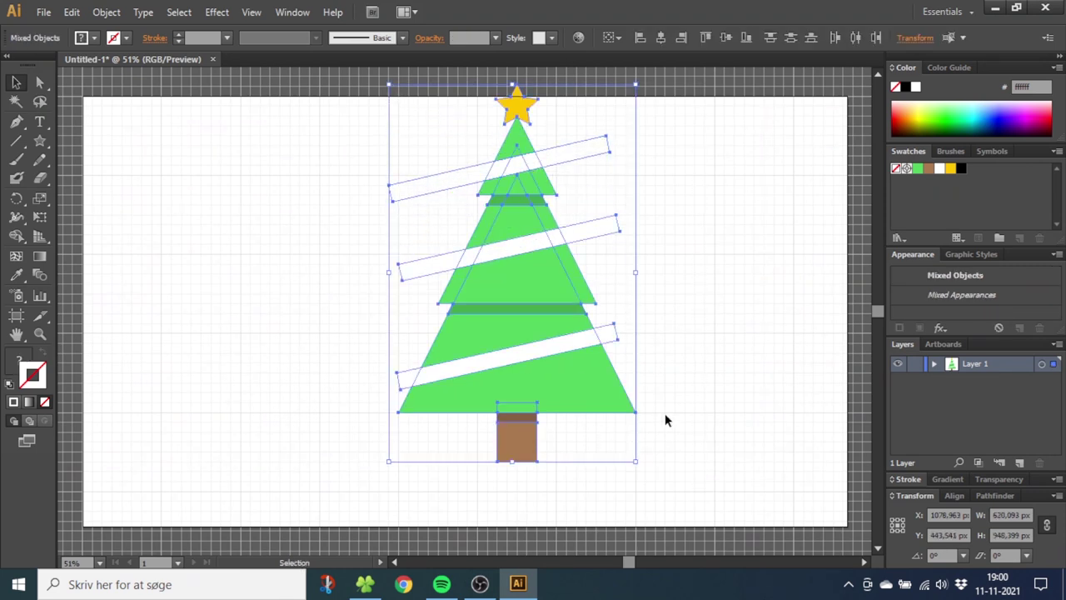
pyautogui.click(16, 236)
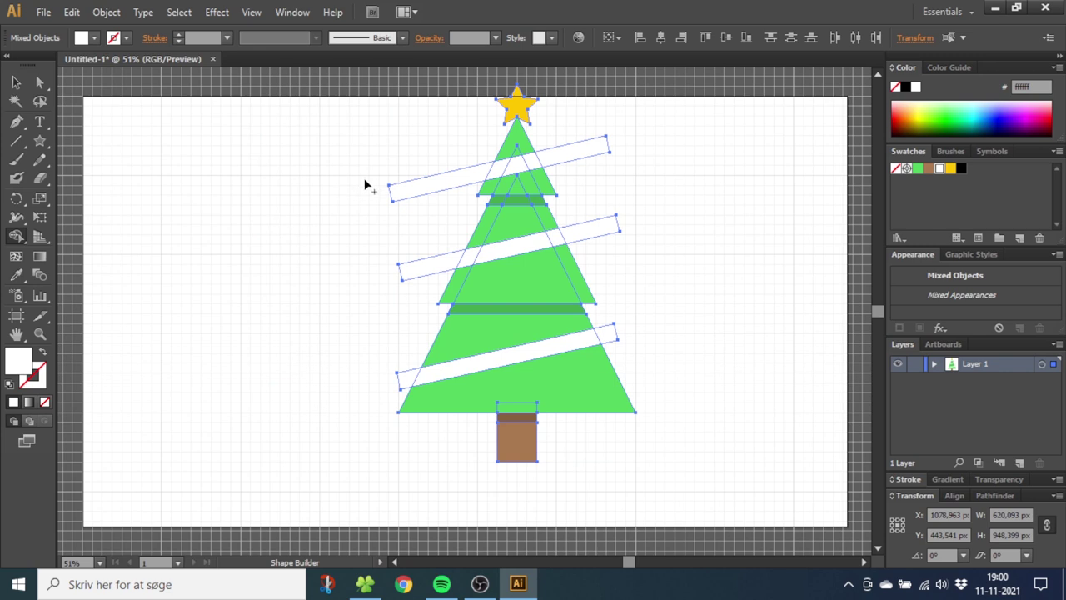
pyautogui.moveTo(454, 136); pyautogui.dragTo(401, 386)
pyautogui.moveTo(579, 124)
pyautogui.mouseDown()
pyautogui.moveTo(585, 231)
pyautogui.moveTo(619, 335)
pyautogui.mouseUp()
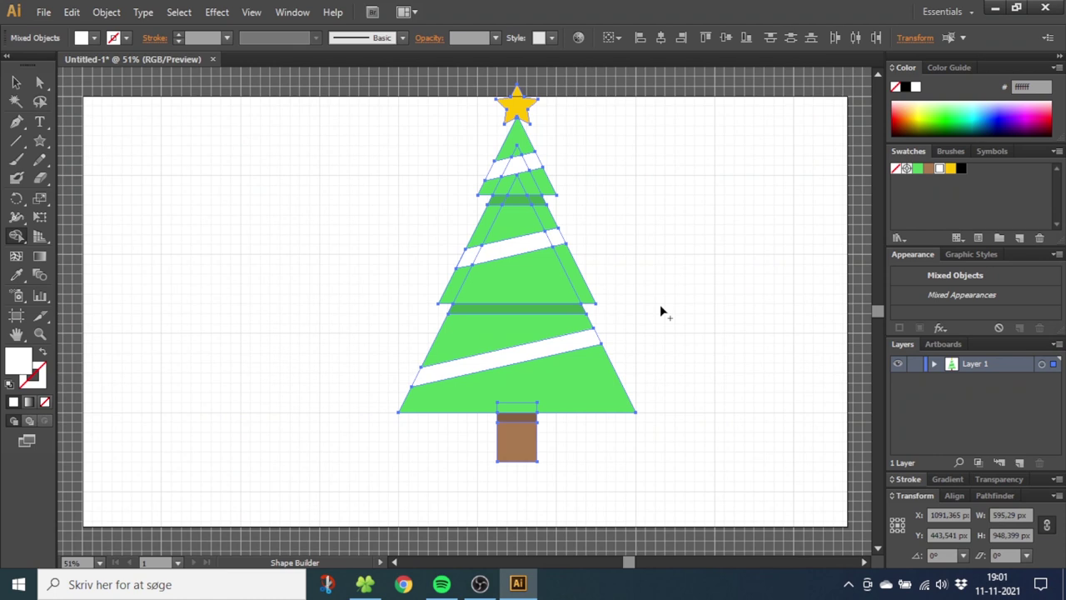
# Cover the tree's right half with a rectangle and trim away the area outside the tree.
pyautogui.click(39, 140)
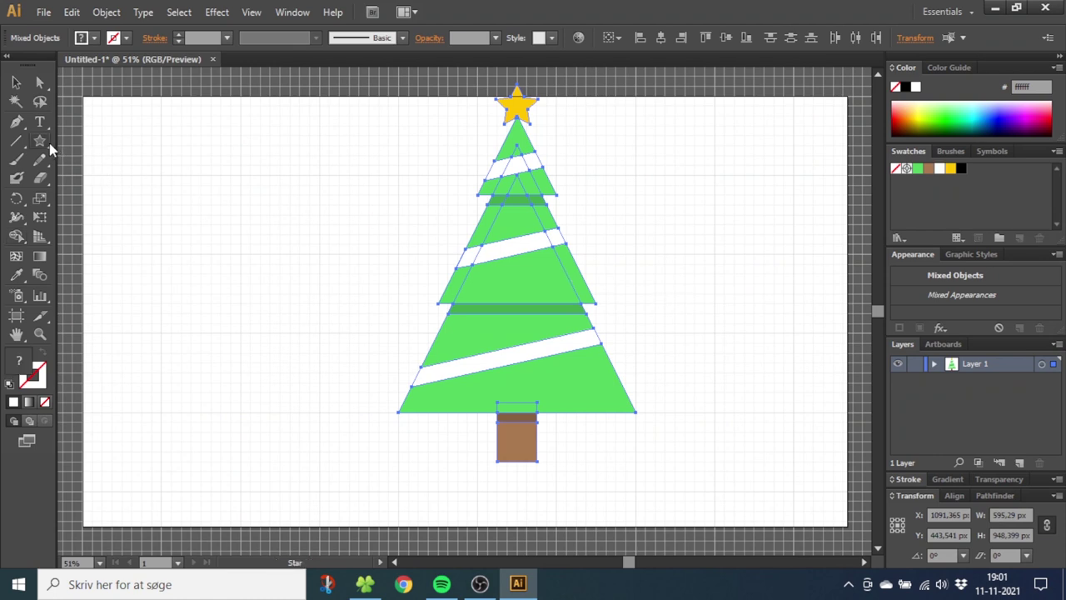
pyautogui.click(90, 142)
pyautogui.hotkey('ctrl', 'shift', 'a')
pyautogui.moveTo(517, 77)
pyautogui.mouseDown()
pyautogui.moveTo(683, 447)
pyautogui.moveTo(685, 482)
pyautogui.mouseUp()
pyautogui.click(16, 81)
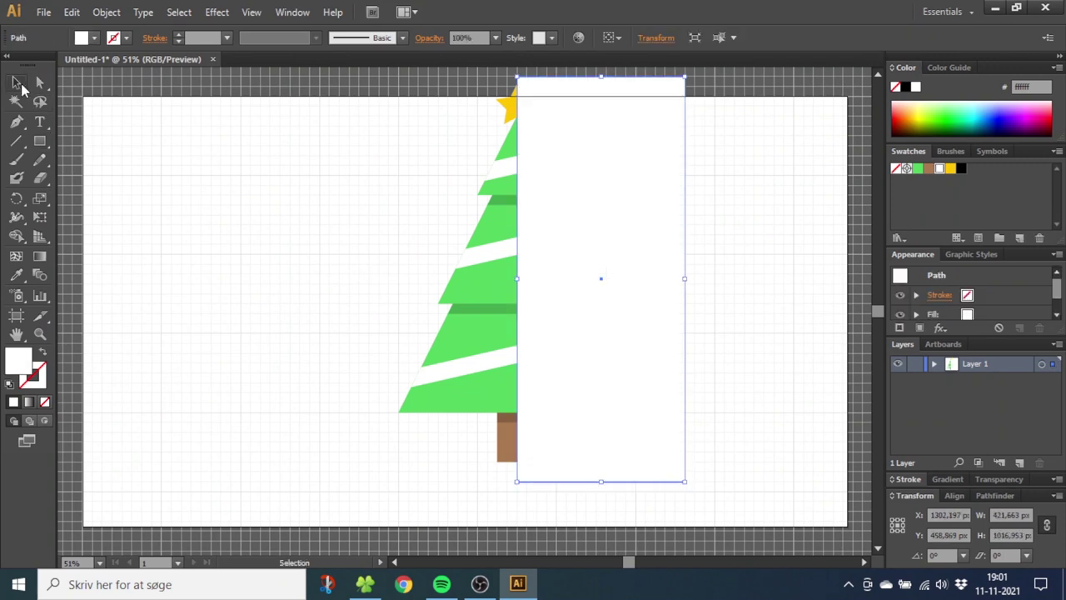
pyautogui.moveTo(325, 82); pyautogui.dragTo(712, 456)
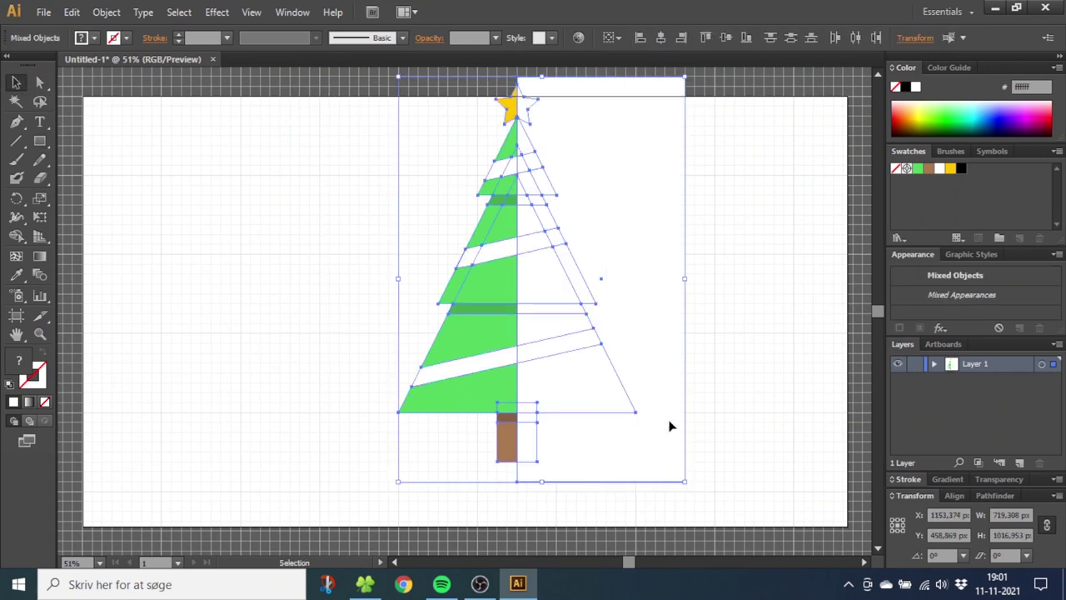
pyautogui.hotkey('shift', 'm')
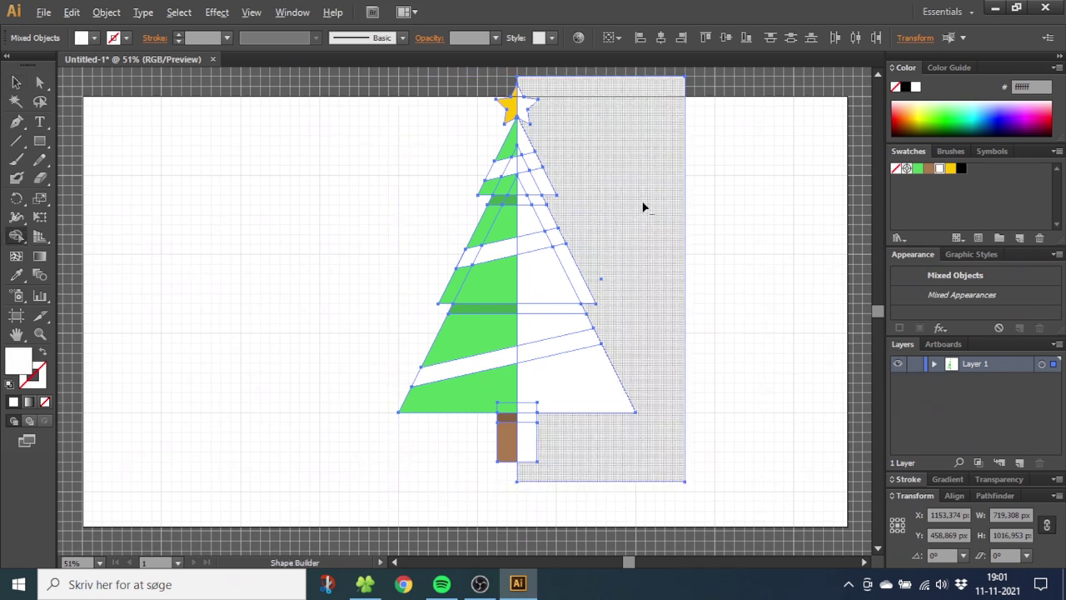
pyautogui.keyDown('alt'); pyautogui.click(644, 208); pyautogui.keyUp('alt')
# Fill the right-half shape black and set its opacity to 20%.
pyautogui.press('v')
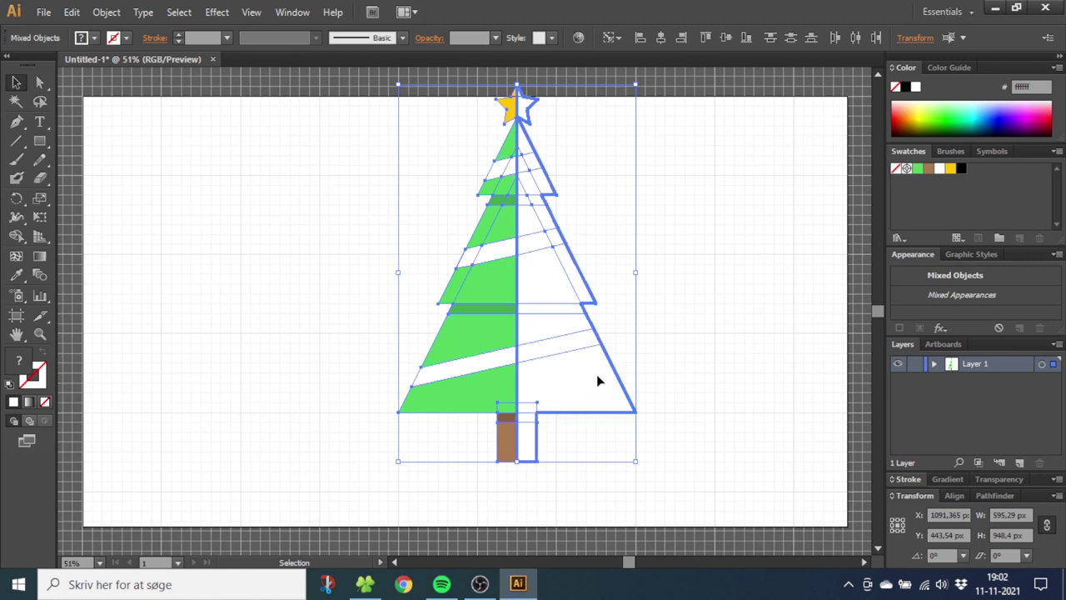
pyautogui.hotkey('ctrl', 'shift', 'a')
pyautogui.click(585, 379)
pyautogui.click(962, 168)
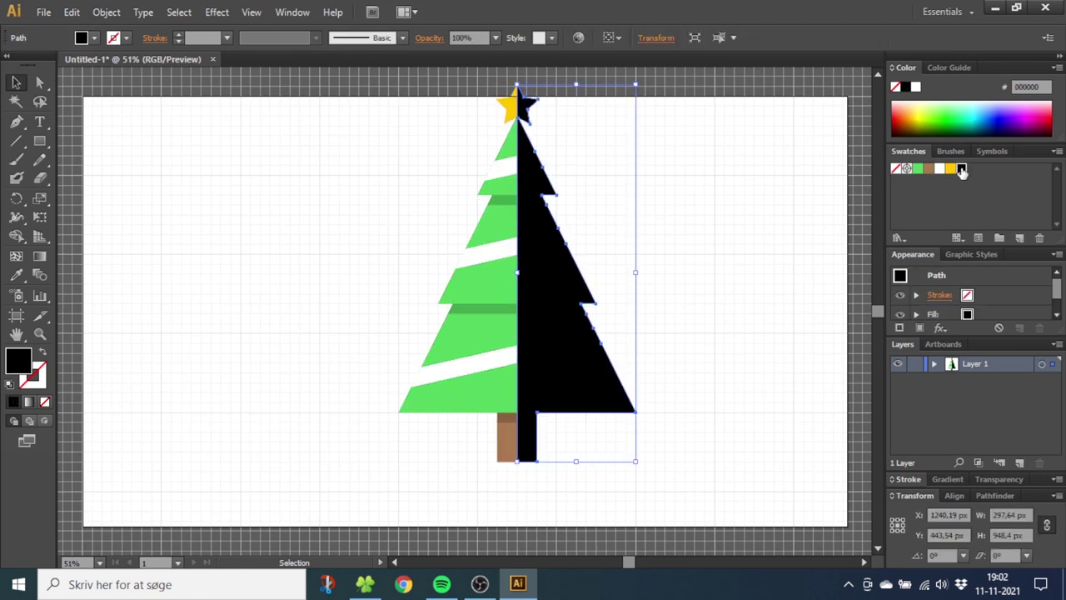
pyautogui.click(494, 39)
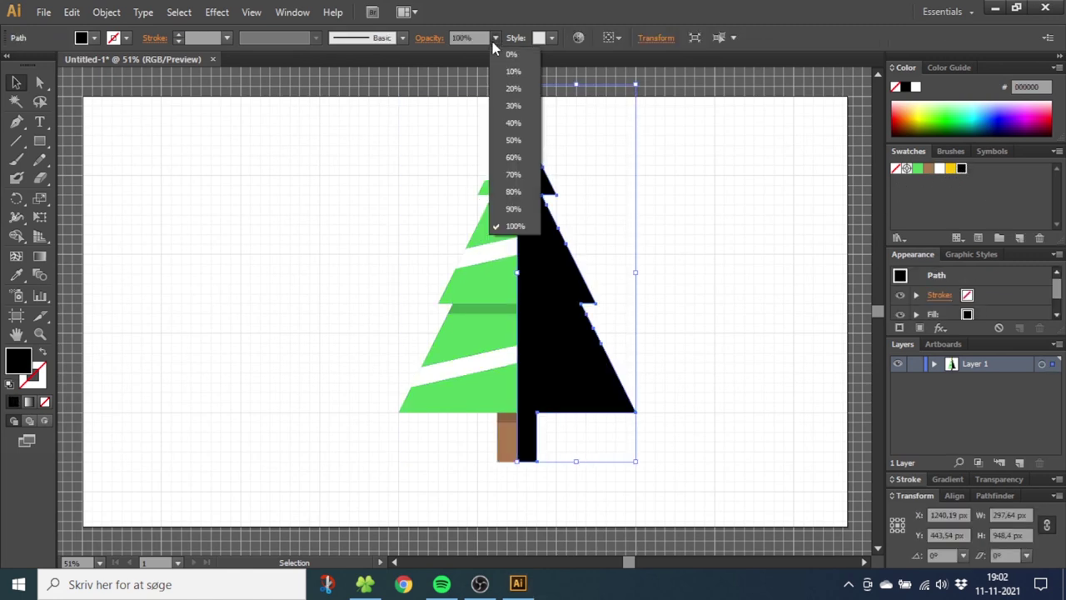
pyautogui.click(513, 89)
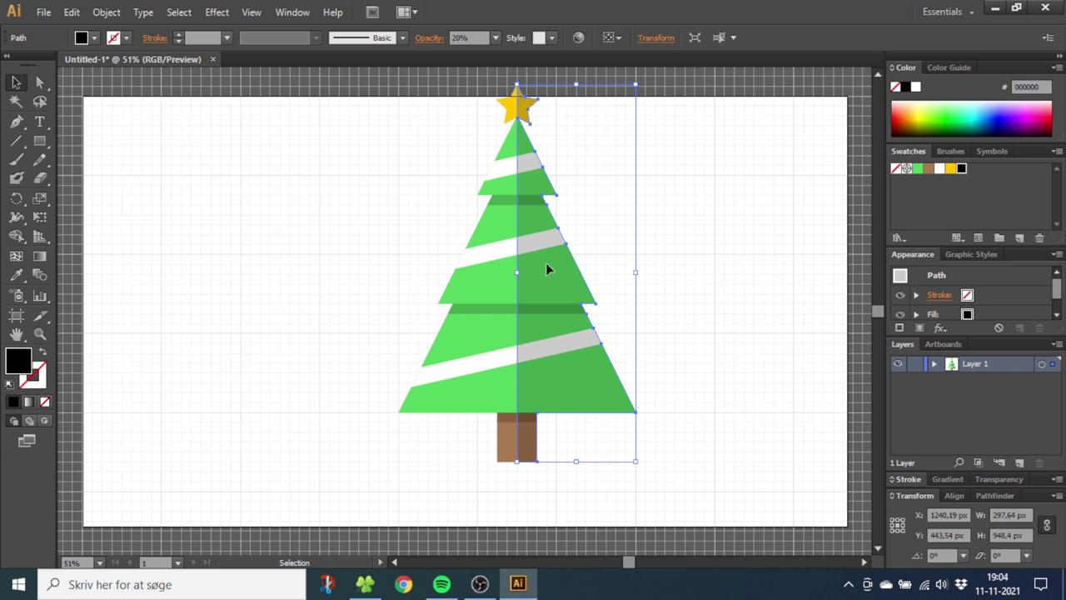
# Add a new layer and draw a small yellow circle left of the tree.
pyautogui.click(1020, 463)
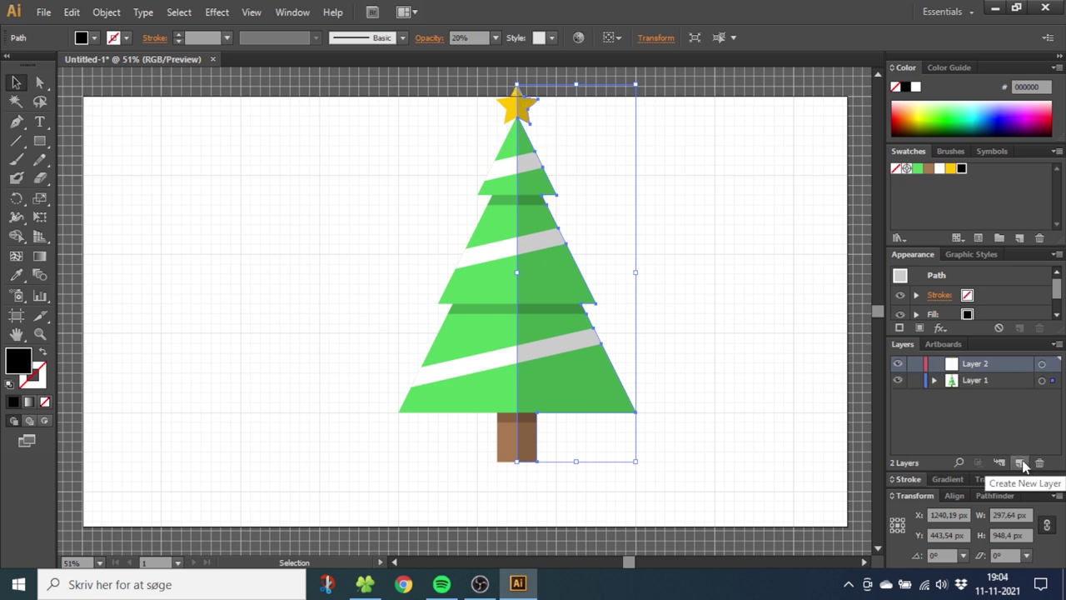
pyautogui.moveTo(39, 141); pyautogui.dragTo(98, 178)
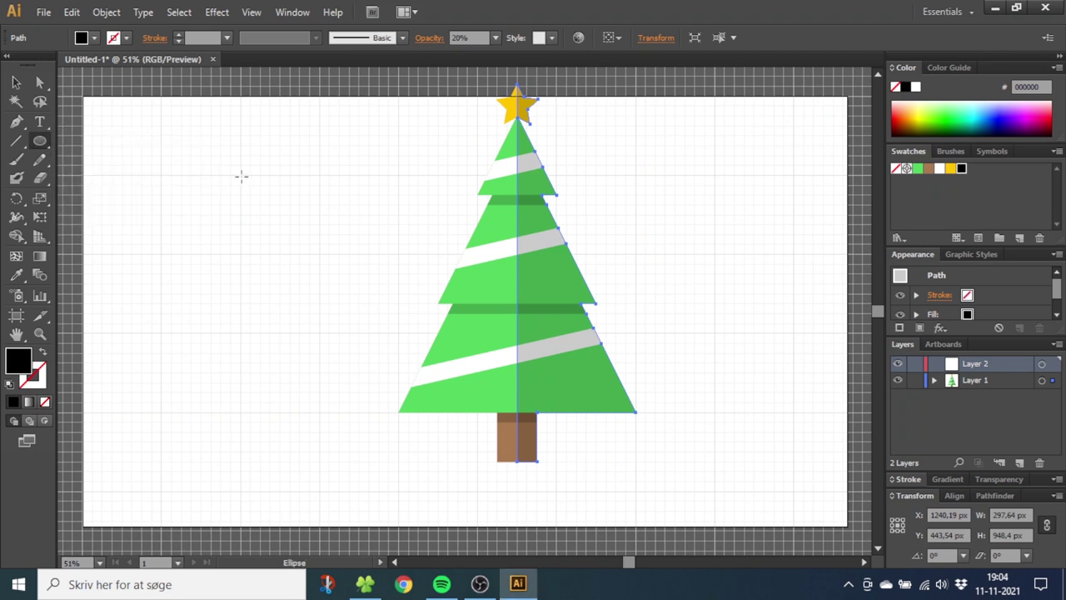
pyautogui.moveTo(242, 175); pyautogui.dragTo(261, 196)
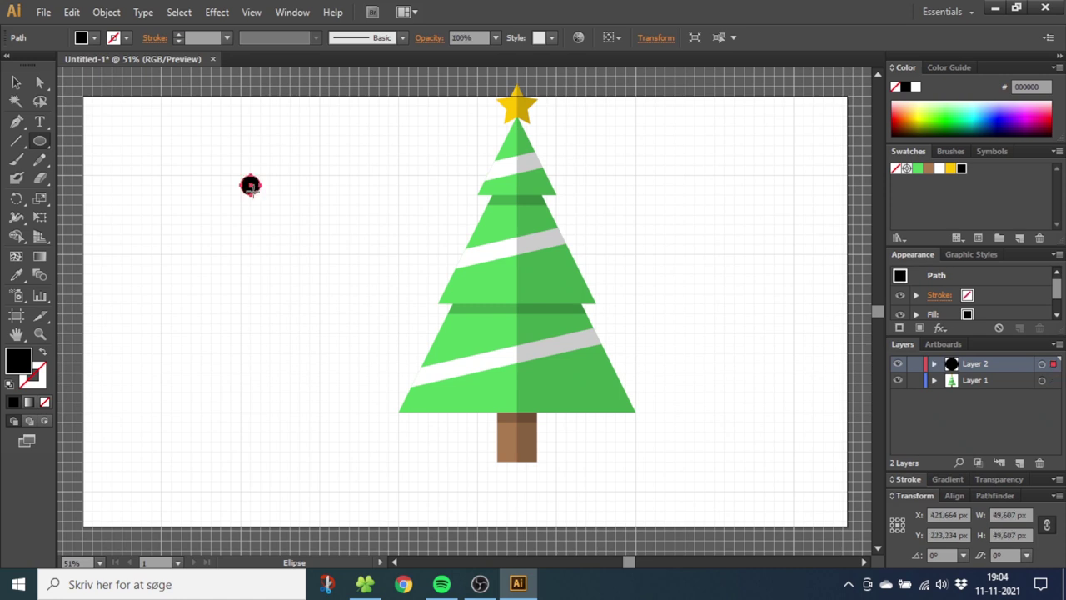
pyautogui.click(951, 169)
# Zoom in on the yellow circle and turn off Snap to Grid.
pyautogui.click(39, 334)
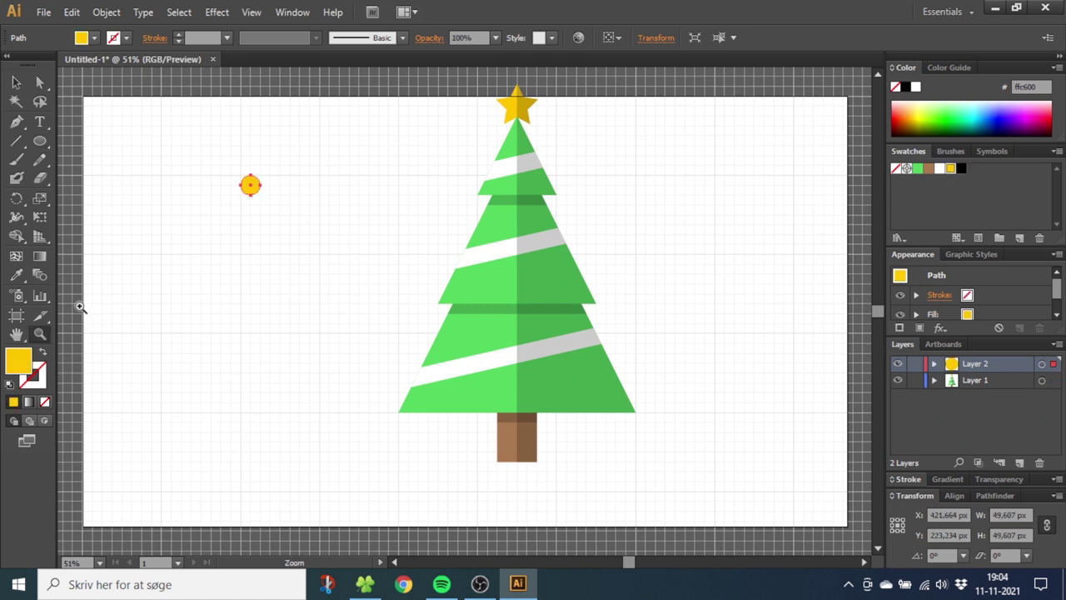
pyautogui.moveTo(195, 162); pyautogui.dragTo(271, 233)
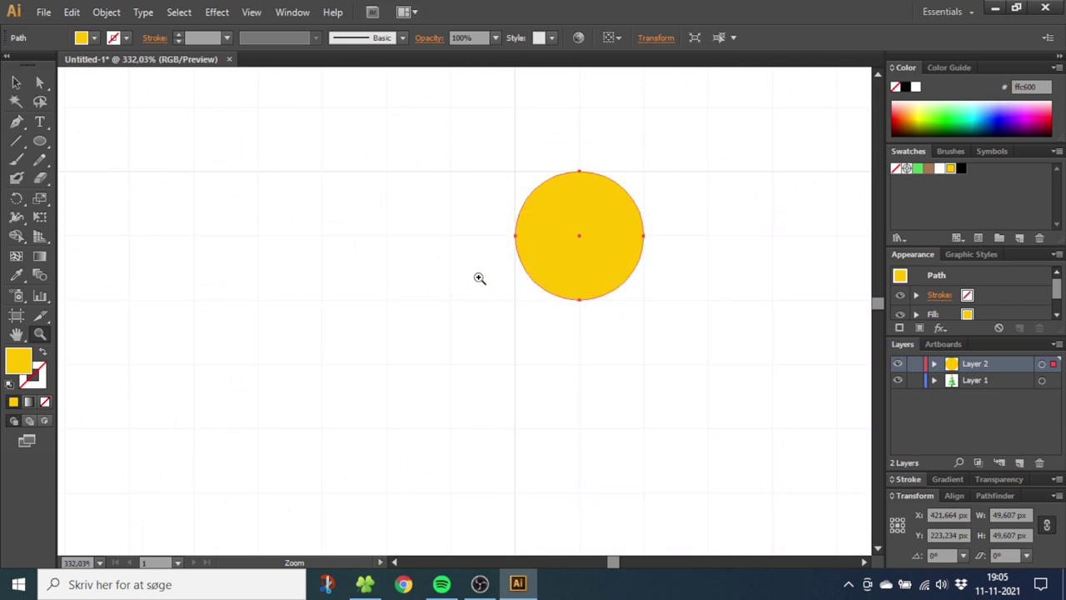
pyautogui.click(252, 12)
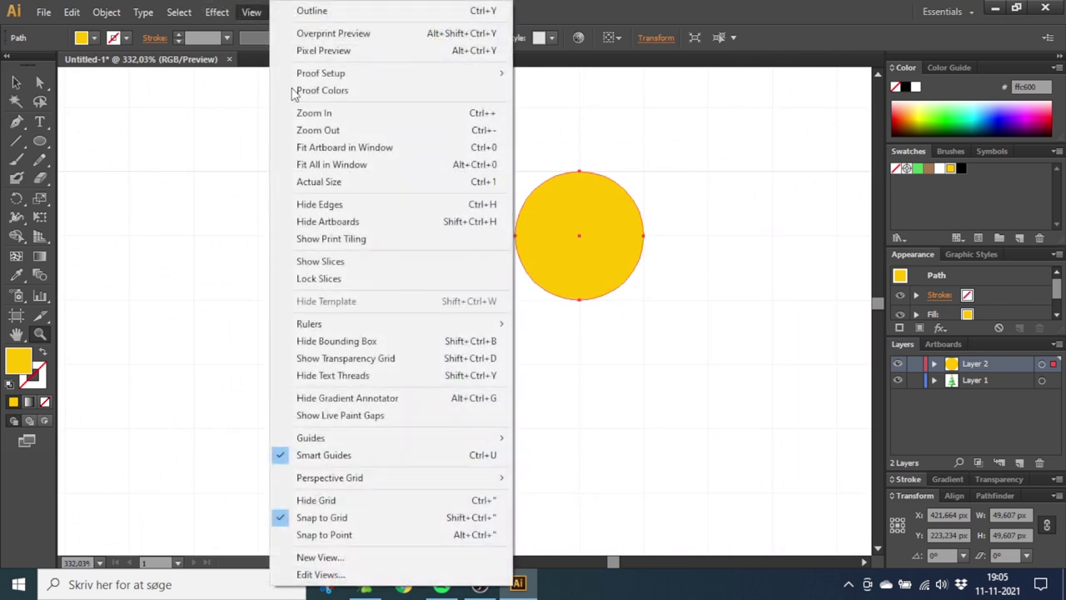
pyautogui.click(322, 517)
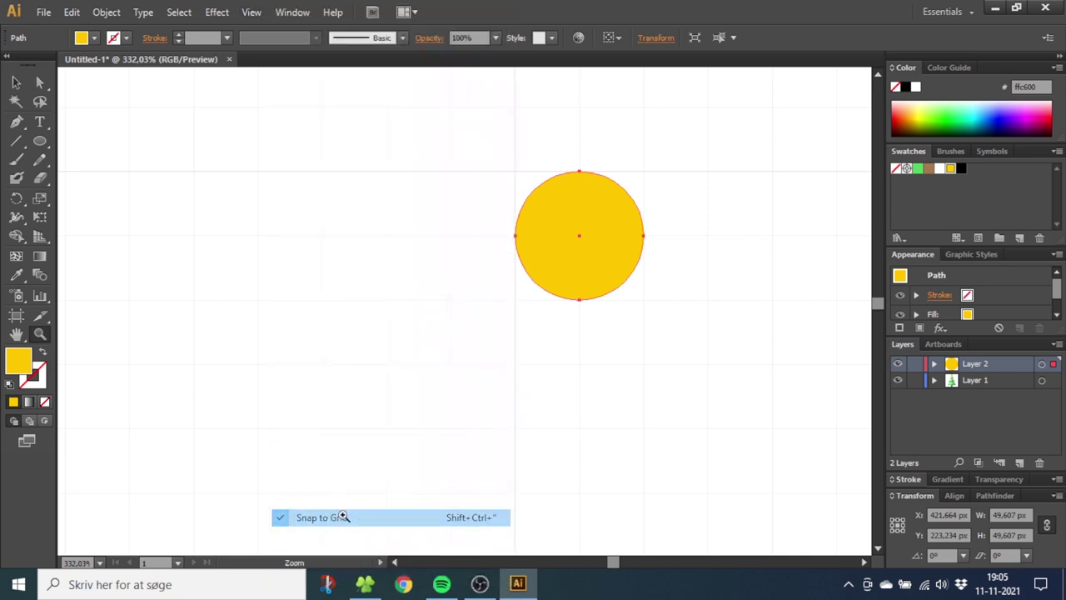
# Duplicate the yellow circle in place using Copy and Paste in Front.
pyautogui.click(14, 81)
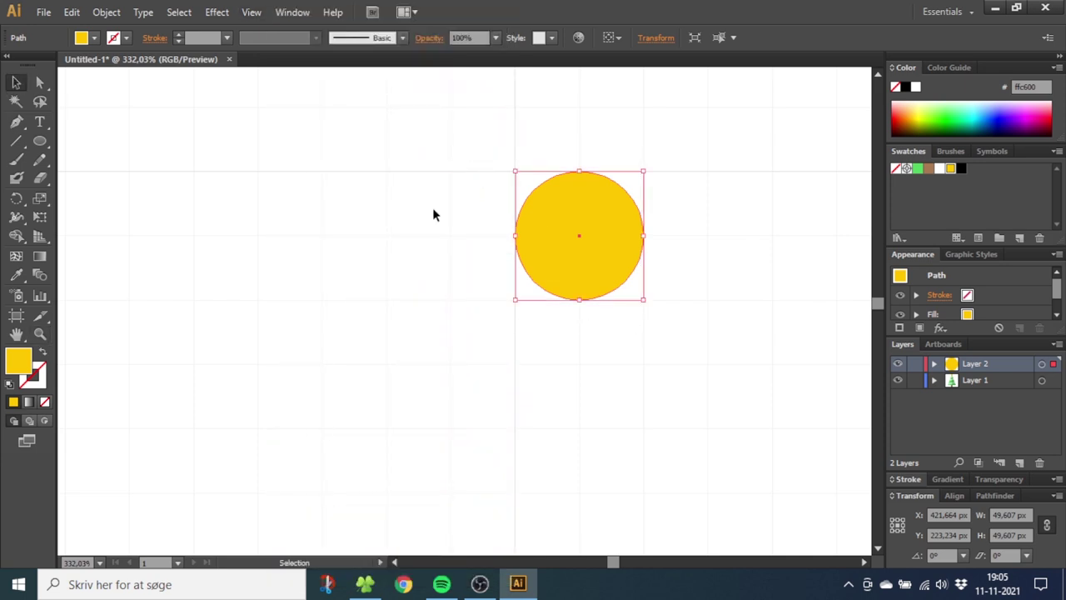
pyautogui.click(61, 13)
pyautogui.click(100, 87)
pyautogui.click(72, 11)
pyautogui.click(131, 119)
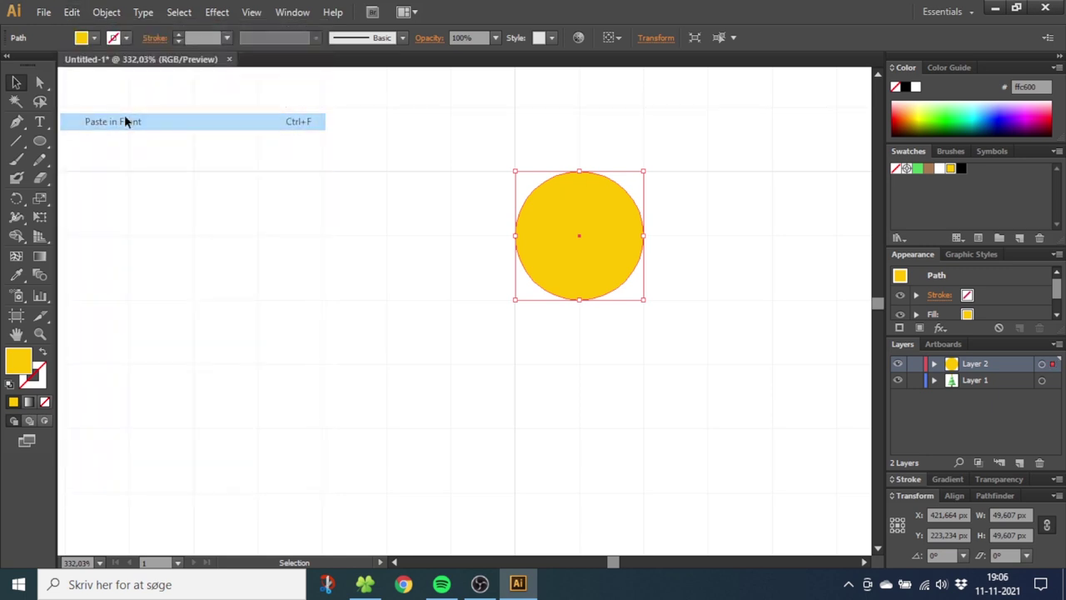
pyautogui.click(71, 11)
pyautogui.click(114, 121)
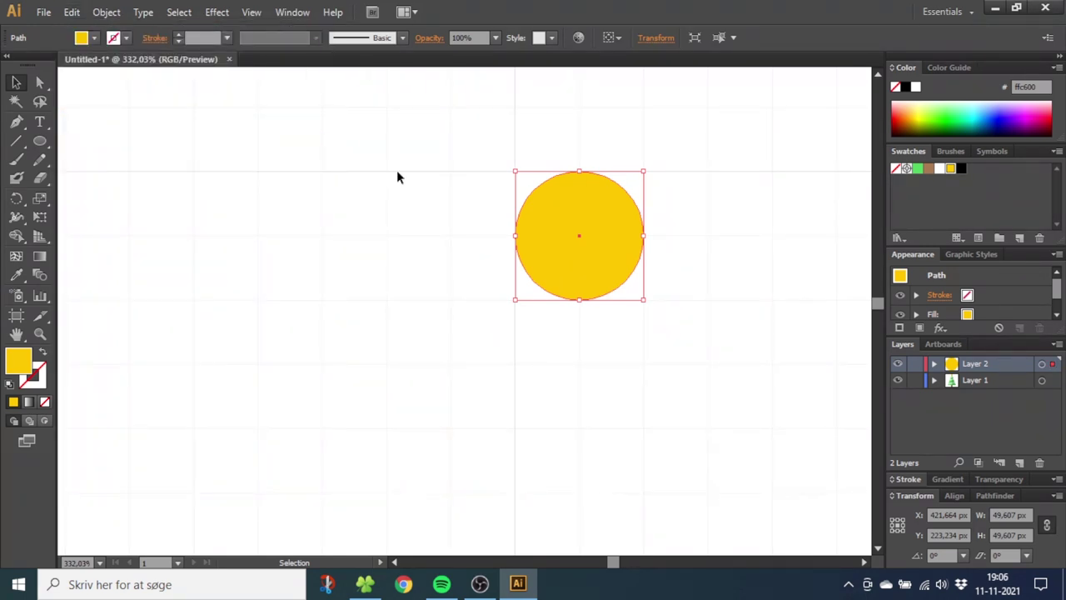
# Nudge the copy left and carve a crescent on the right with Shape Builder.
pyautogui.press('shift')
pyautogui.hotkey('shift', 'Left')
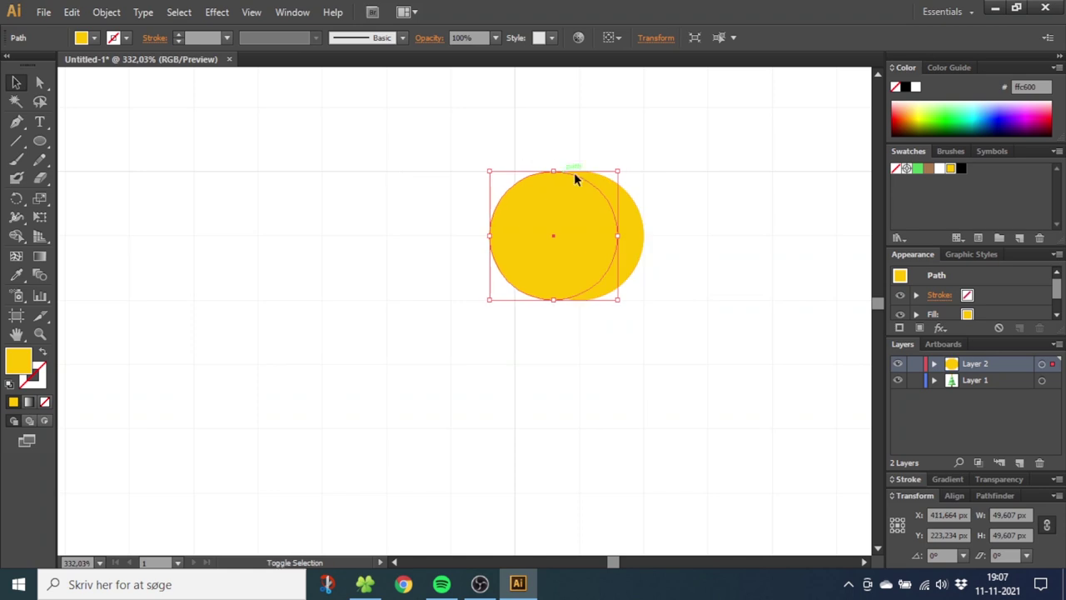
pyautogui.keyDown('shift'); pyautogui.click(636, 230); pyautogui.keyUp('shift')
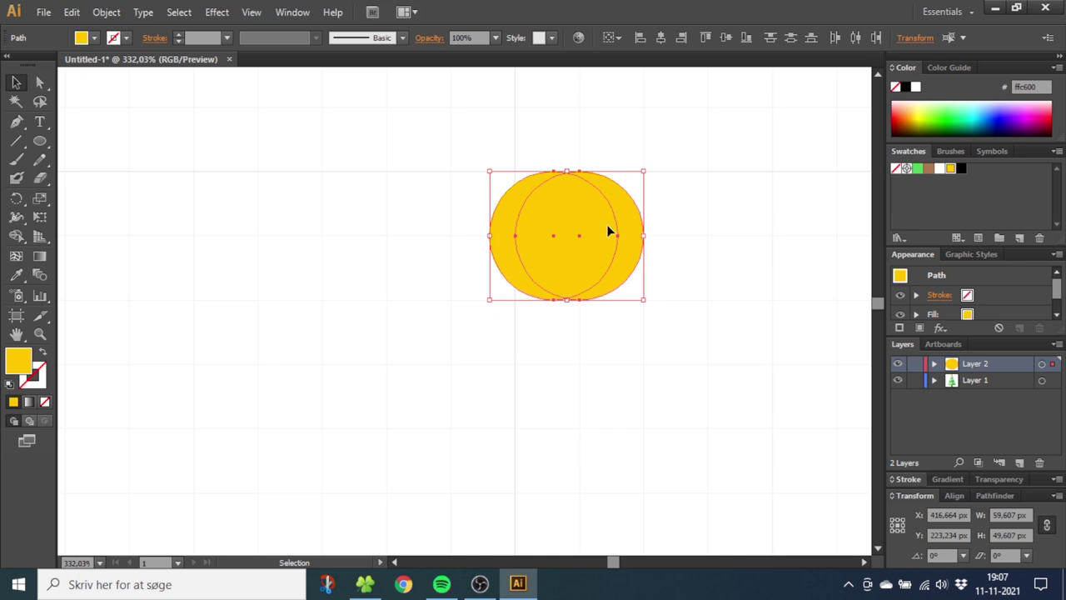
pyautogui.click(16, 237)
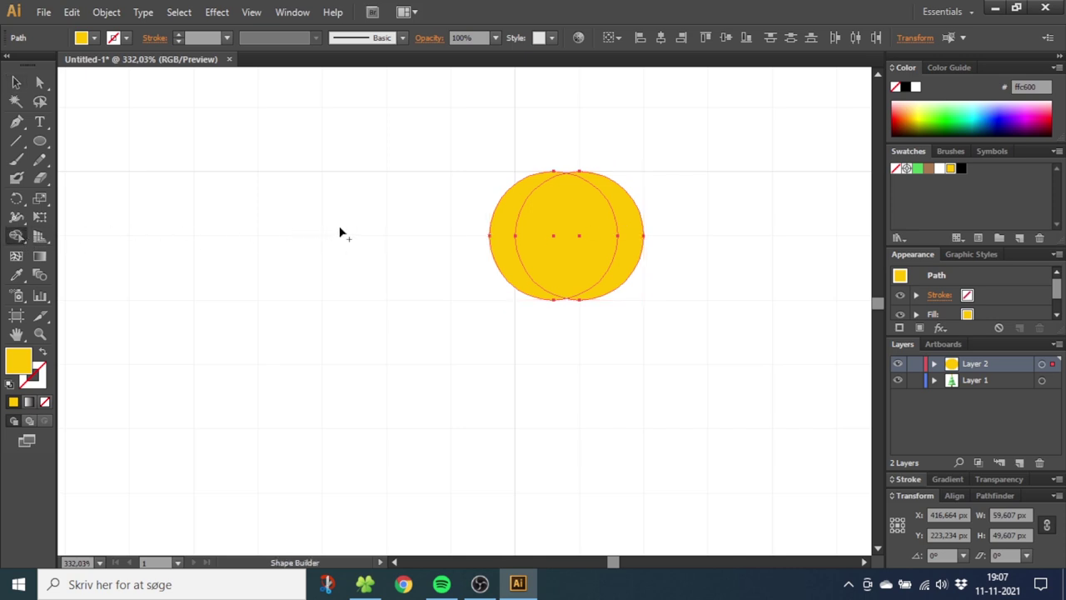
pyautogui.moveTo(414, 220)
pyautogui.mouseDown()
pyautogui.moveTo(630, 232)
pyautogui.moveTo(596, 226)
pyautogui.mouseUp()
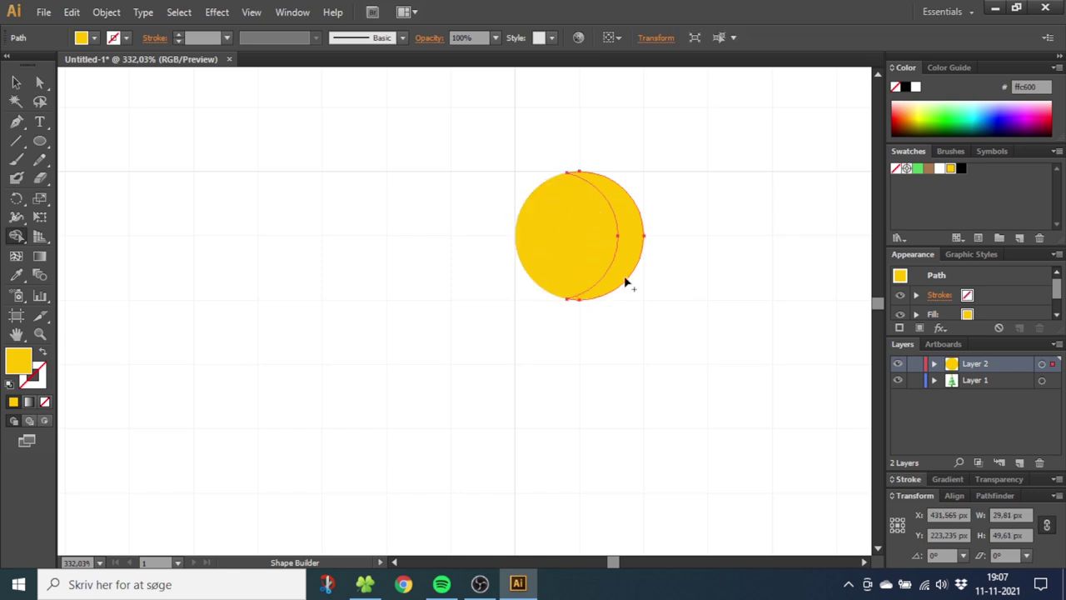
# Fill the right crescent black at 20% opacity.
pyautogui.click(16, 82)
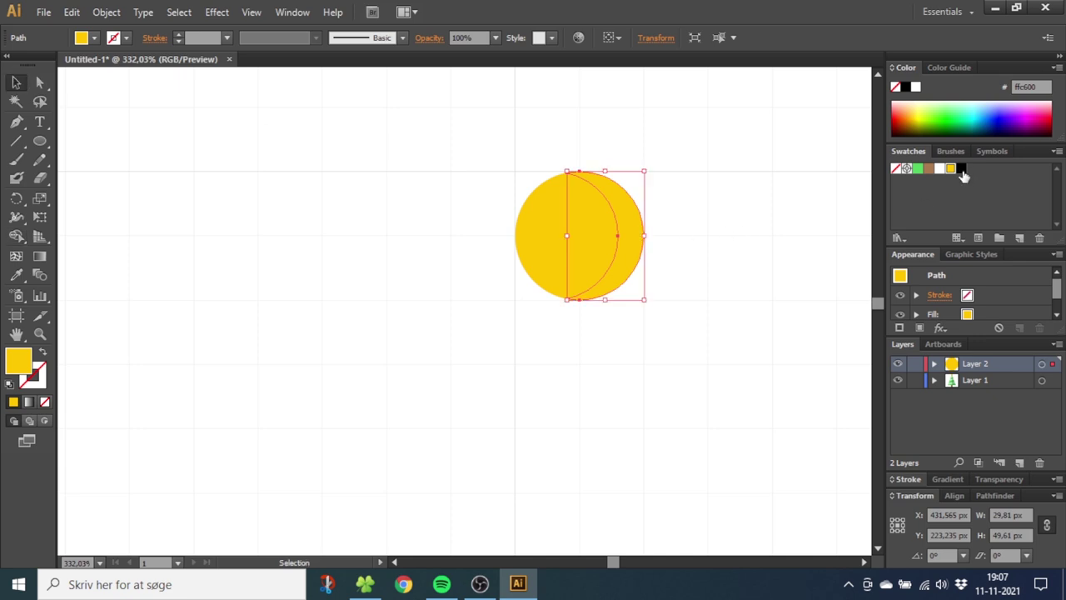
pyautogui.click(963, 170)
pyautogui.click(496, 38)
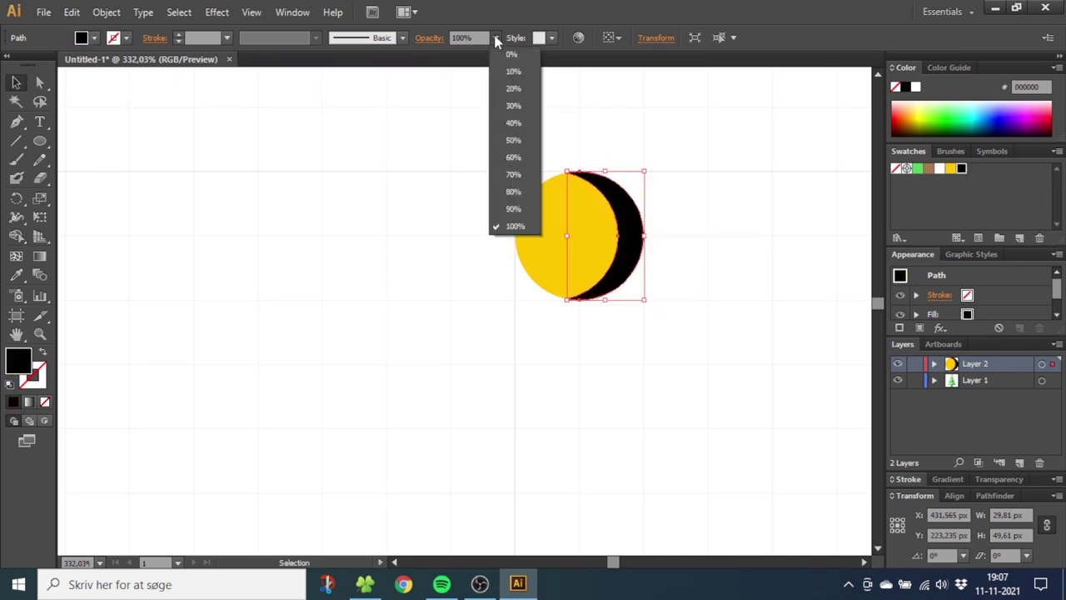
pyautogui.click(514, 88)
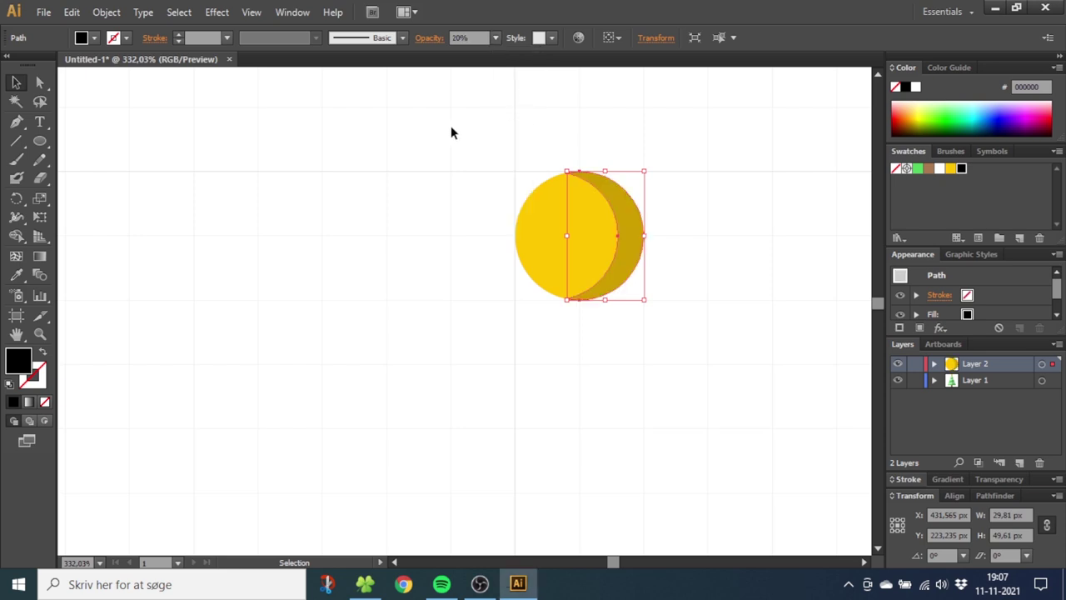
# Draw a small white ellipse highlight on the circle's left edge at 60% opacity.
pyautogui.click(40, 140)
pyautogui.hotkey('ctrl', 'shift', 'a')
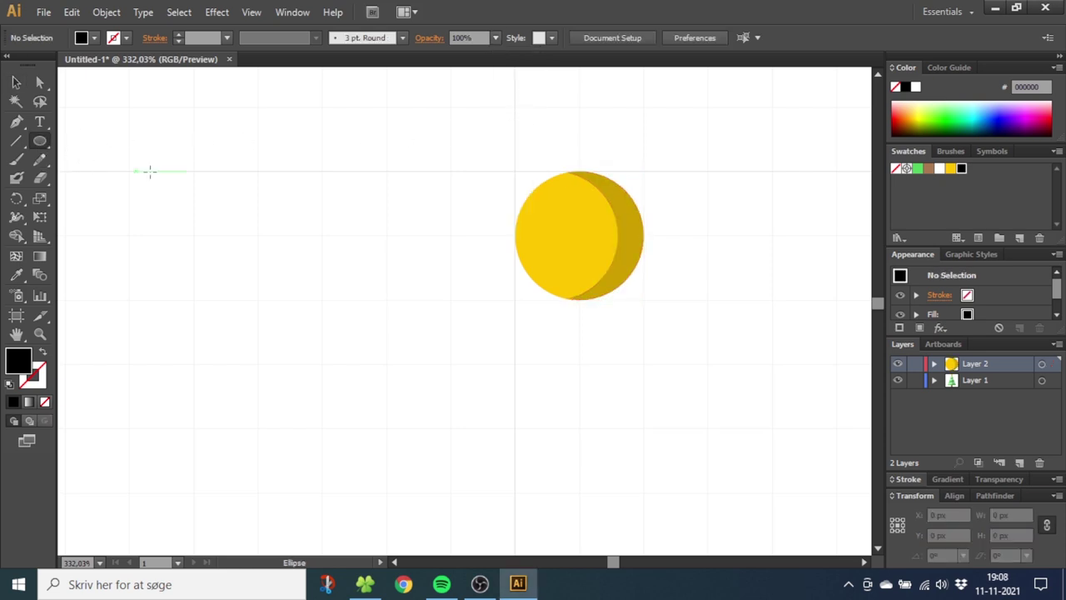
pyautogui.moveTo(518, 218); pyautogui.dragTo(533, 249)
pyautogui.press('Right')
pyautogui.press('Right')
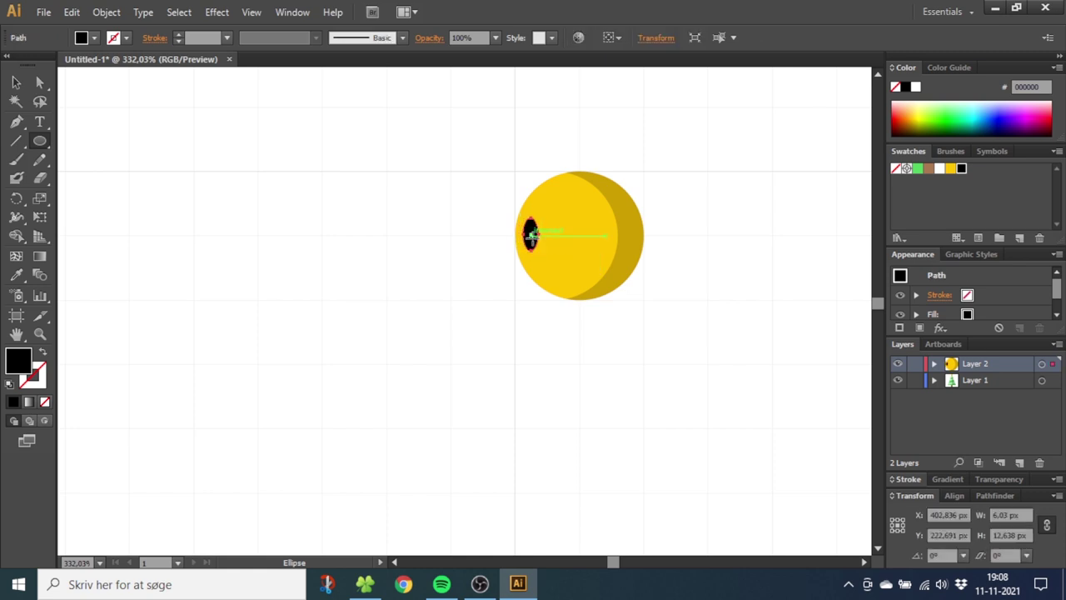
pyautogui.click(939, 168)
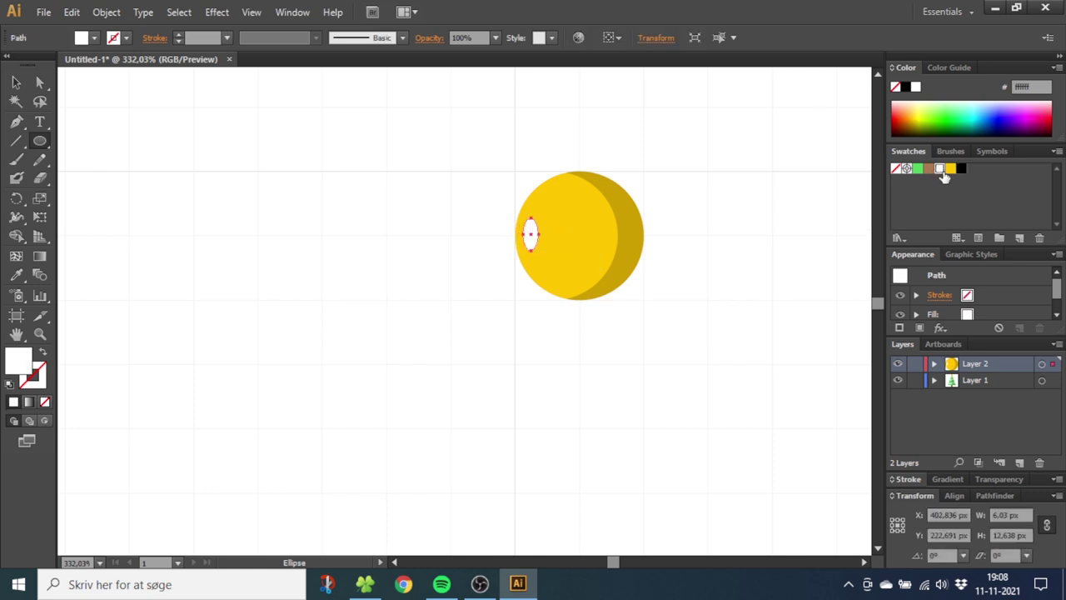
pyautogui.click(495, 38)
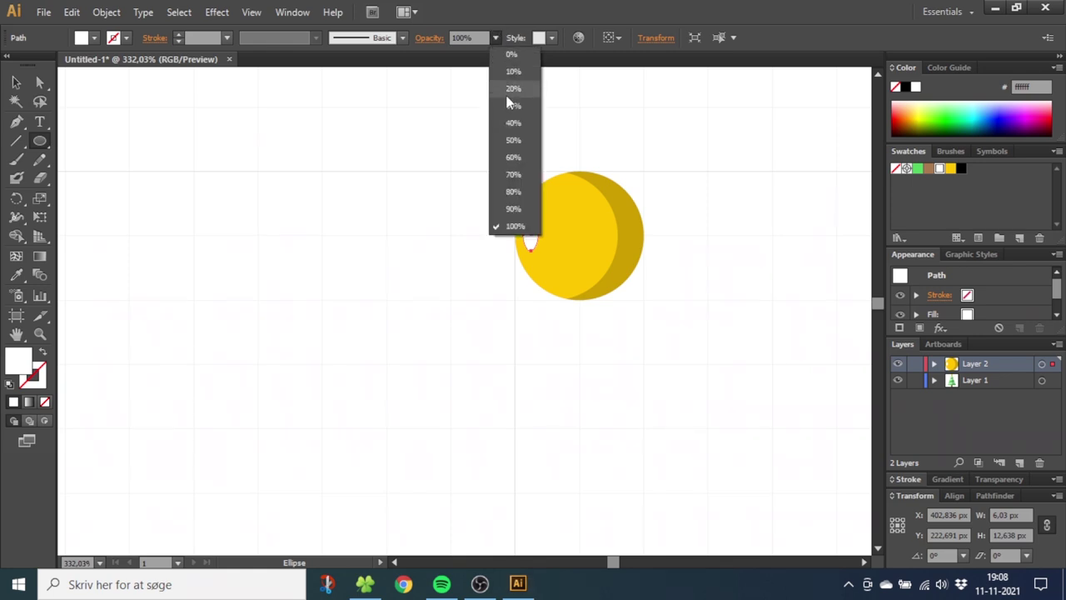
pyautogui.click(514, 159)
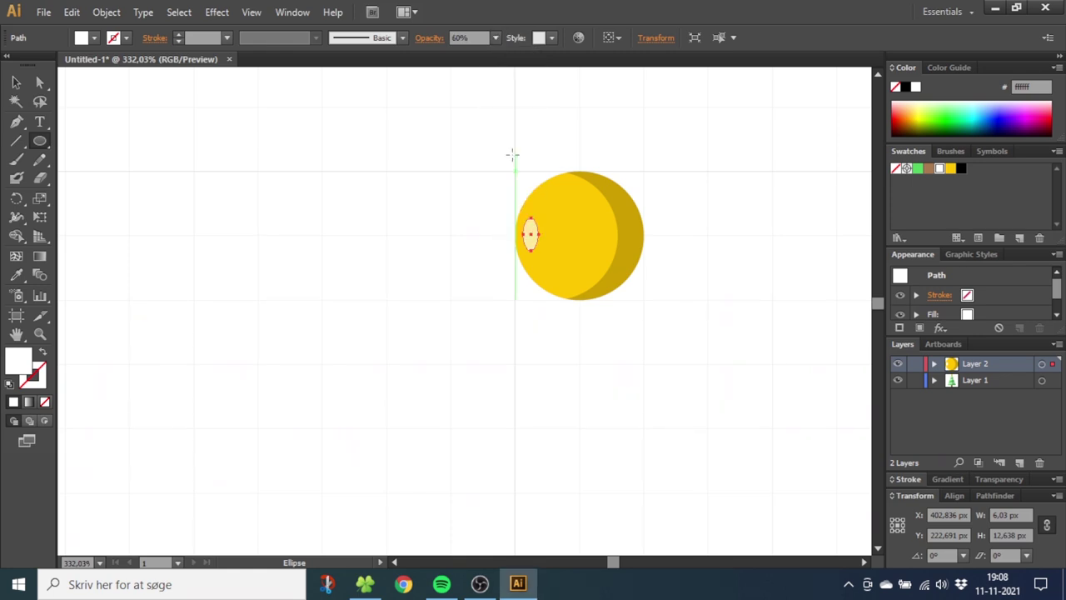
# Select all the bauble's shapes and group them.
pyautogui.click(16, 82)
pyautogui.moveTo(421, 153); pyautogui.dragTo(721, 361)
pyautogui.rightClick(586, 225)
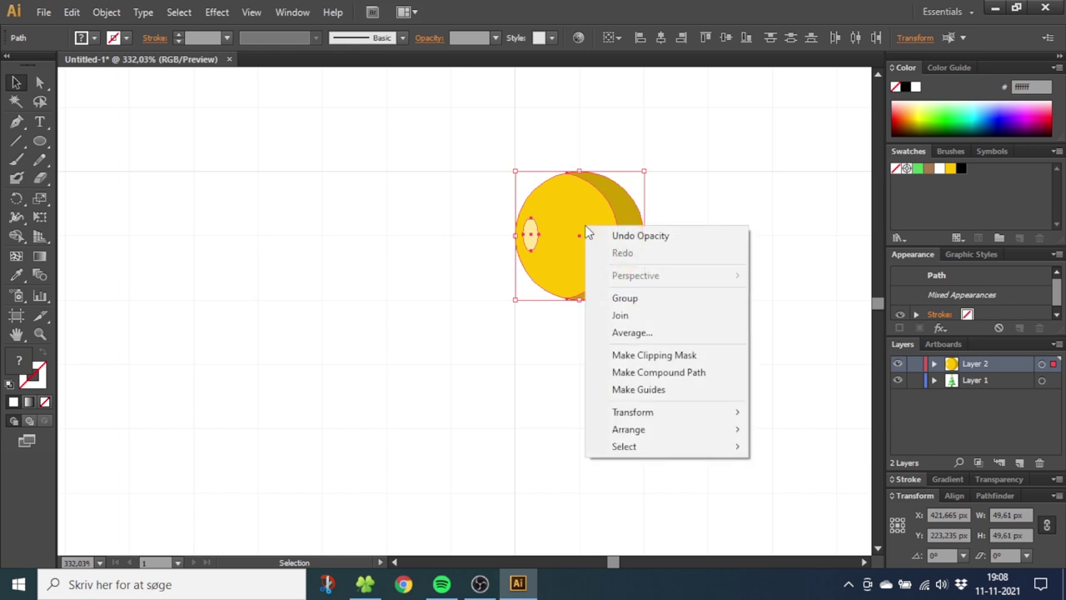
pyautogui.click(627, 298)
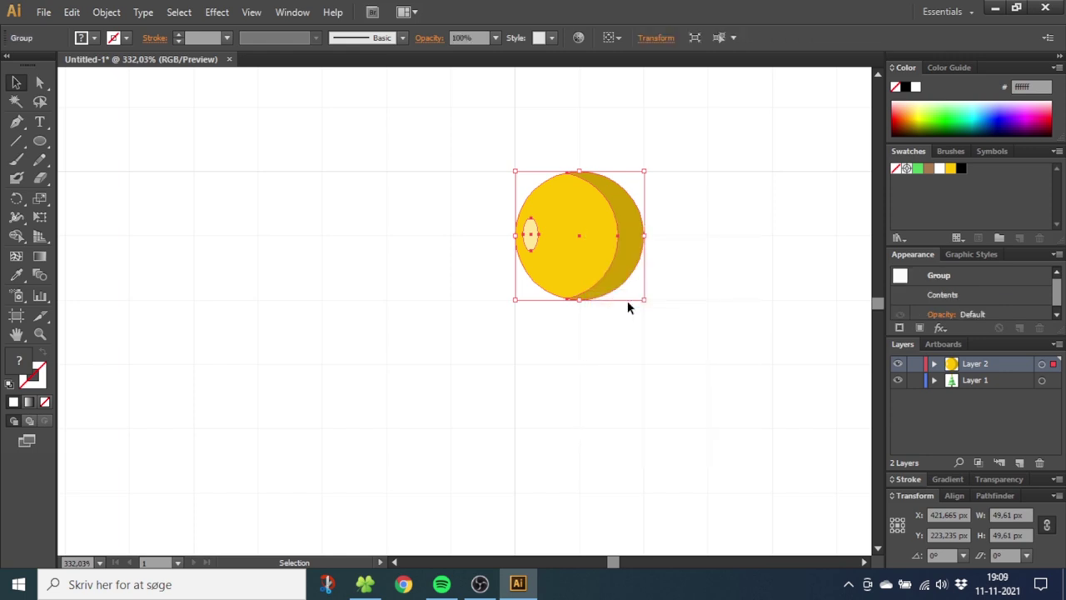
# Zoom out from the bauble until the whole tree is visible, ready to select the bauble.
pyautogui.click(39, 334)
pyautogui.keyDown('alt'); pyautogui.click(715, 289); pyautogui.keyUp('alt')
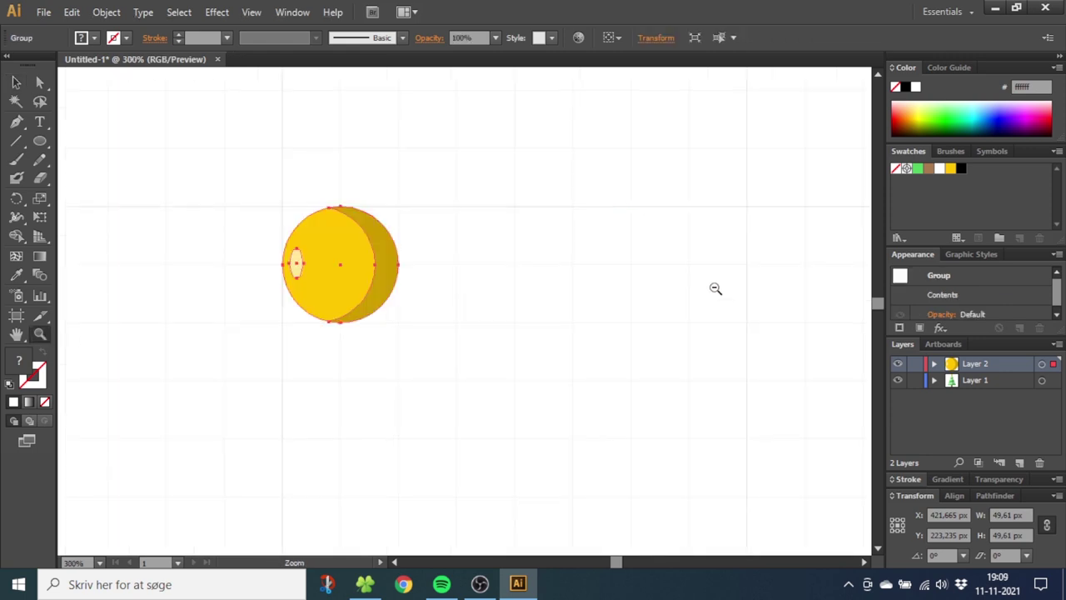
pyautogui.keyDown('alt'); pyautogui.click(650, 288); pyautogui.keyUp('alt')
pyautogui.keyDown('alt'); pyautogui.click(554, 292); pyautogui.keyUp('alt')
pyautogui.moveTo(633, 563); pyautogui.dragTo(653, 563)
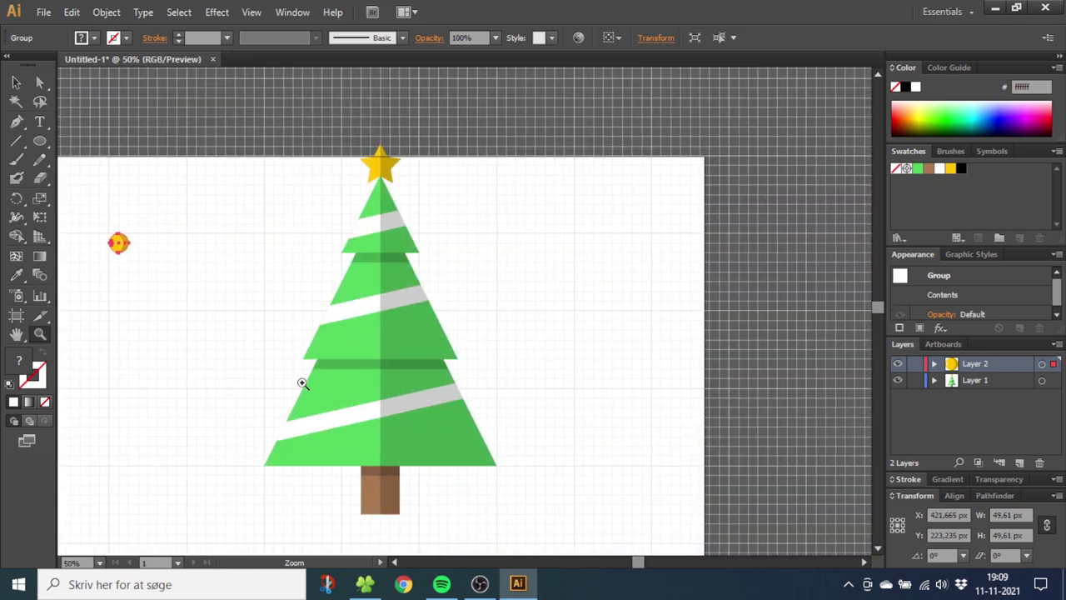
pyautogui.click(16, 83)
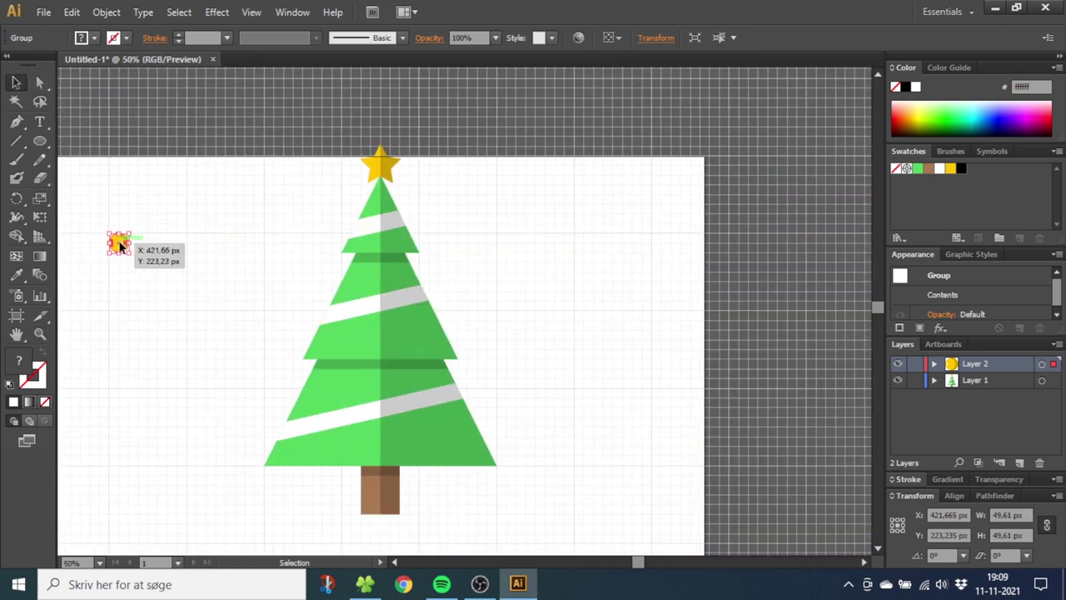